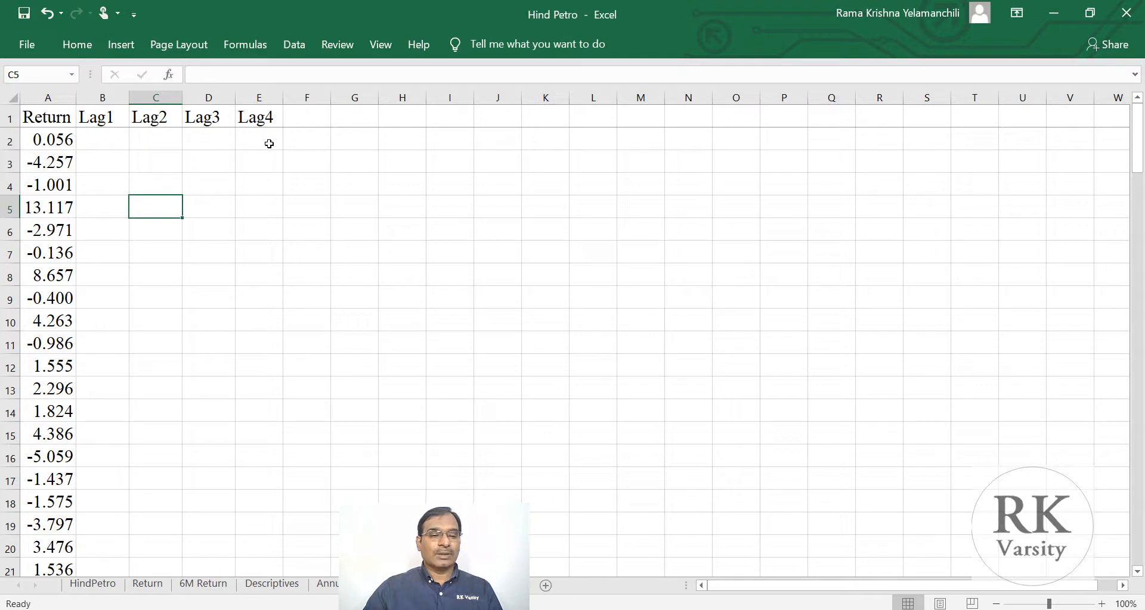
- Copy the returns from A3:A127 into the Lag1 column starting at B2 and fit the column width to the values
left_click(58, 143)
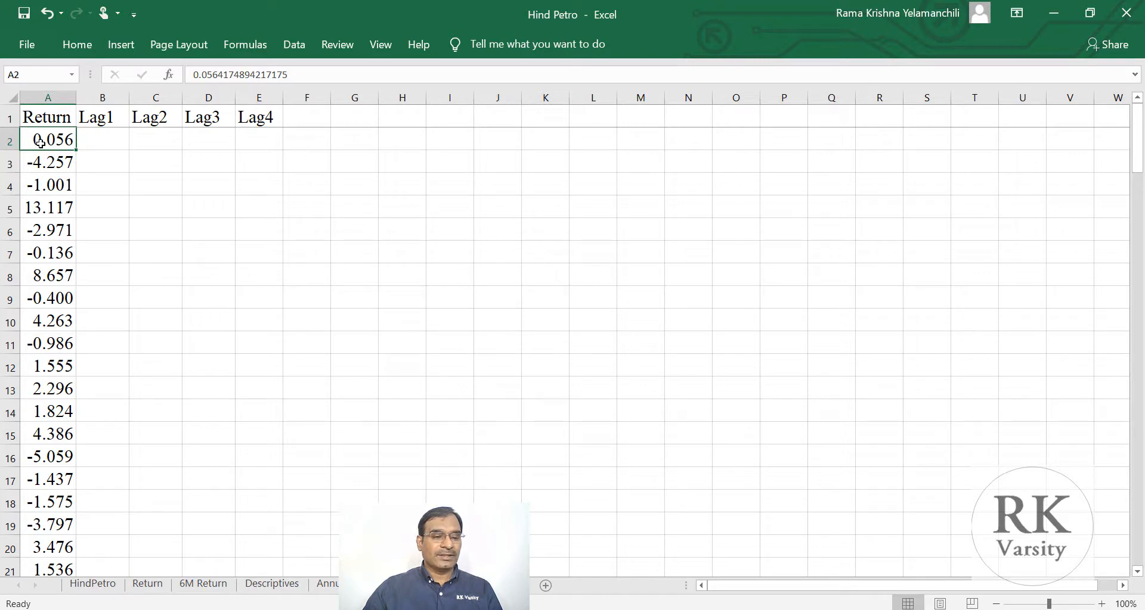
key("Down")
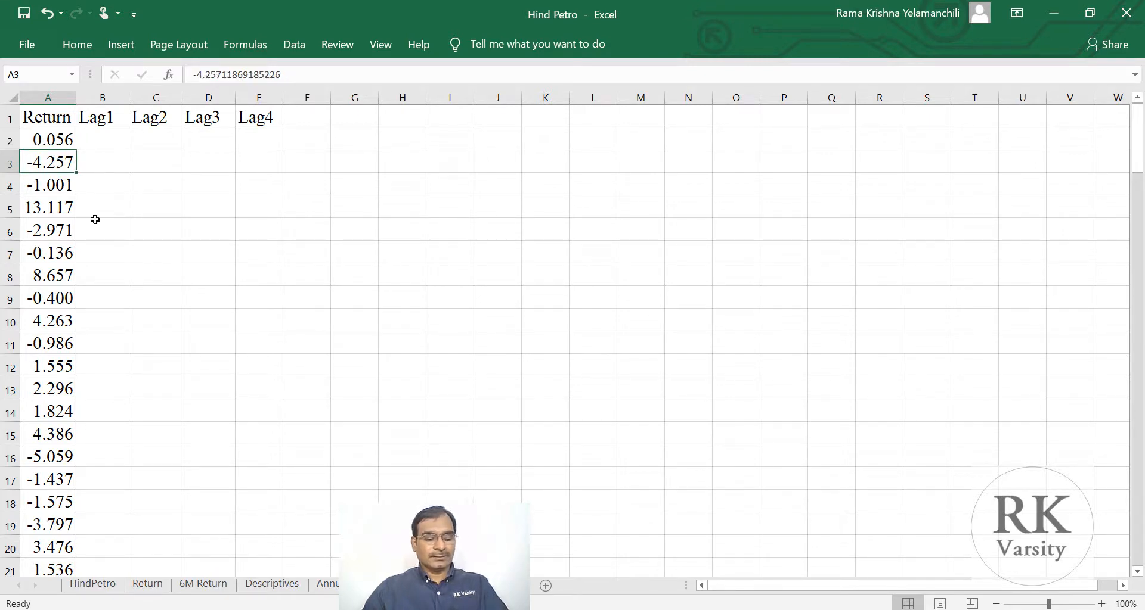
key("End")
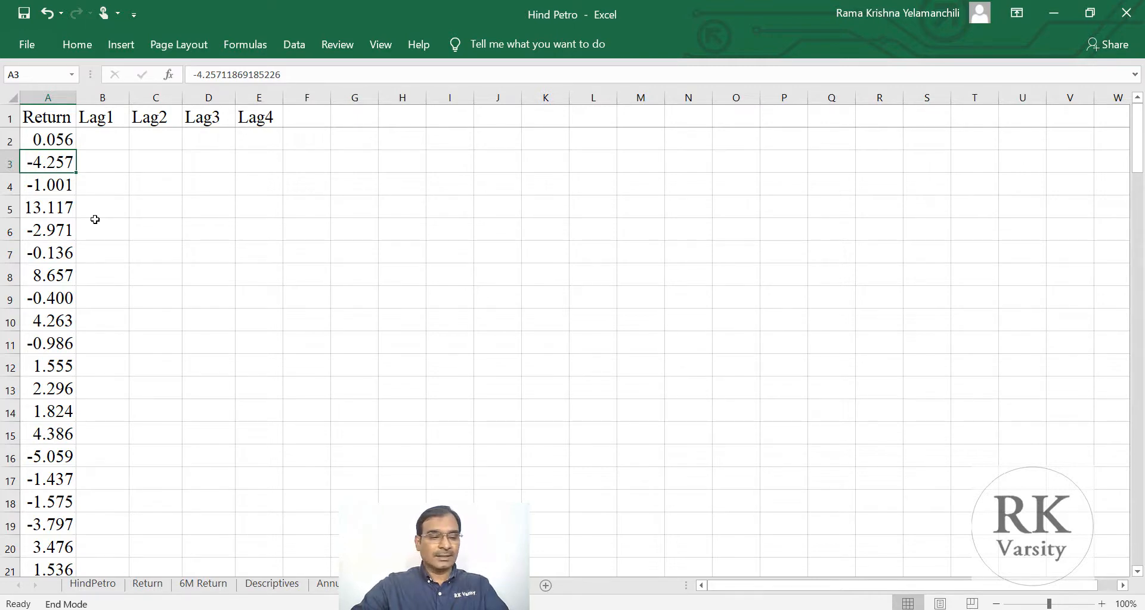
key("shift+Down")
key("ctrl+c")
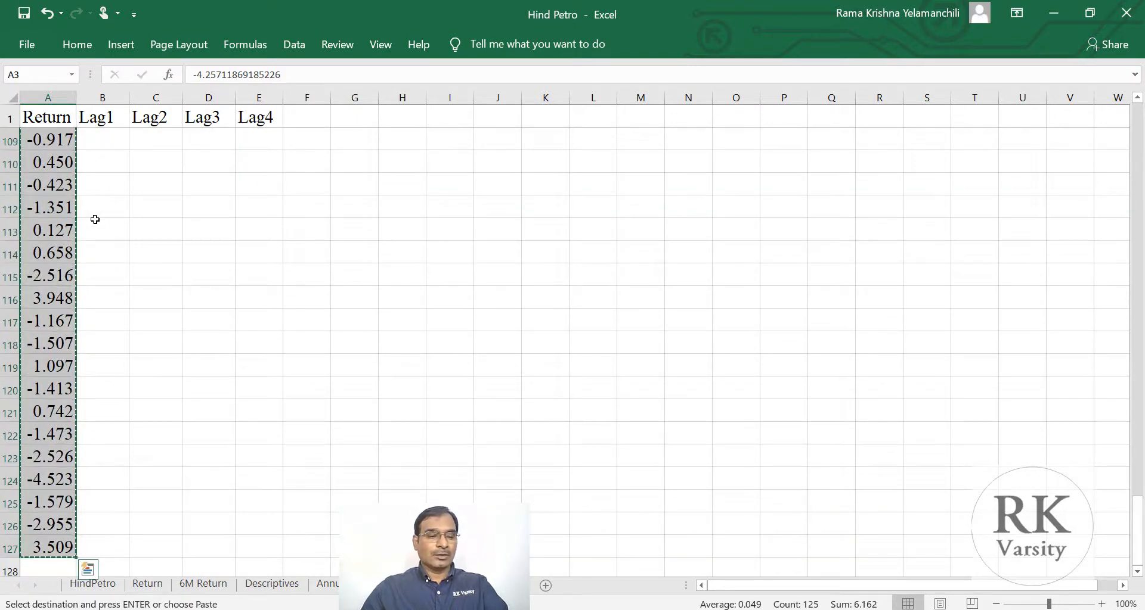
key("ctrl+Home")
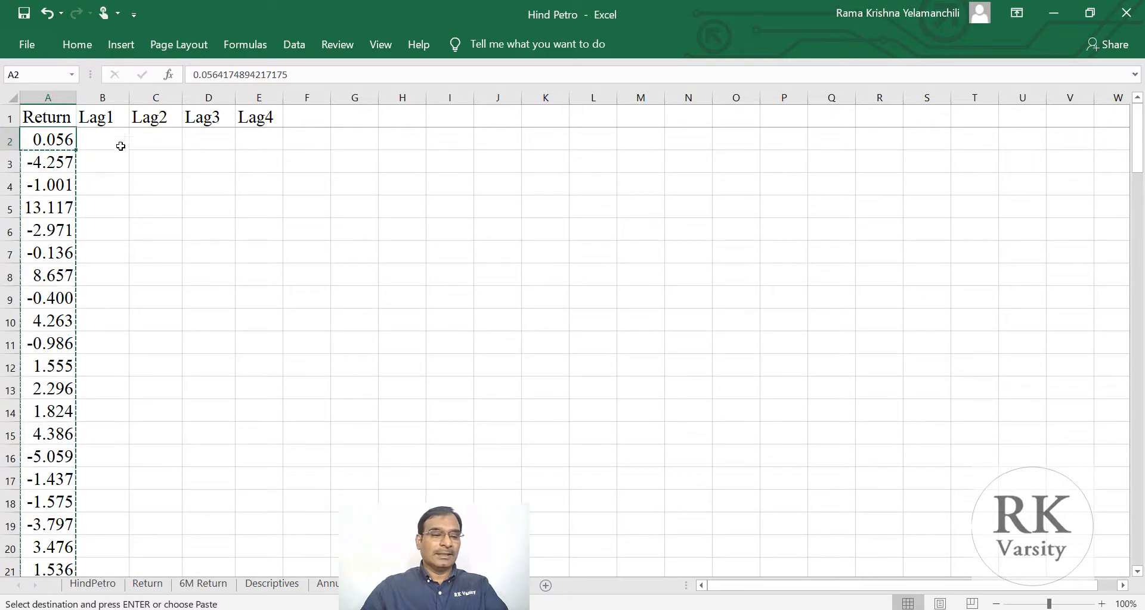
left_click(104, 139)
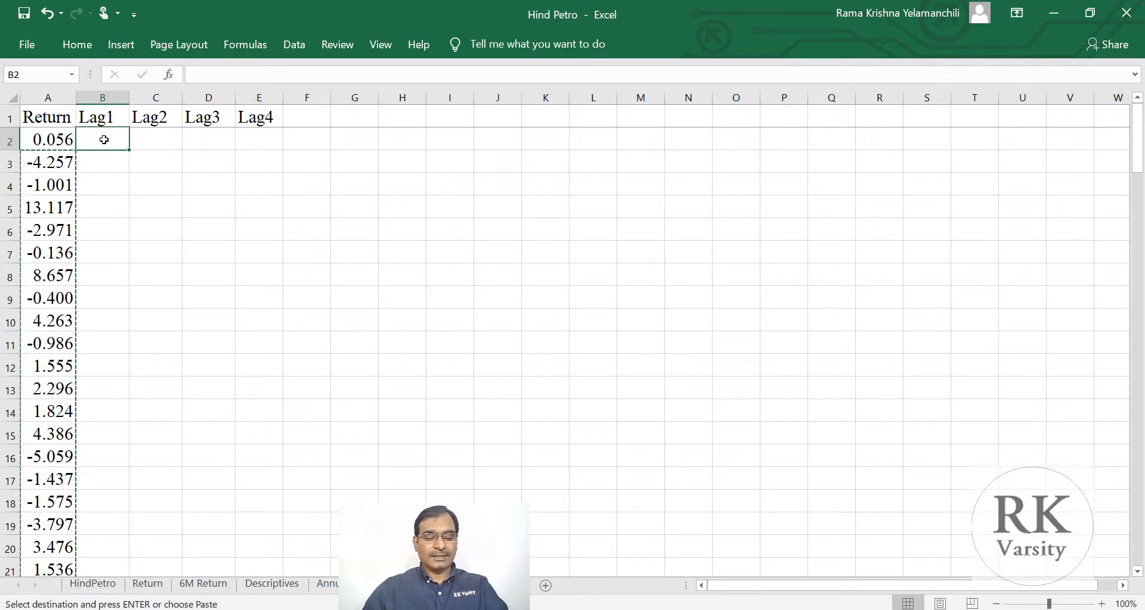
key("ctrl+v")
double_click(129, 97)
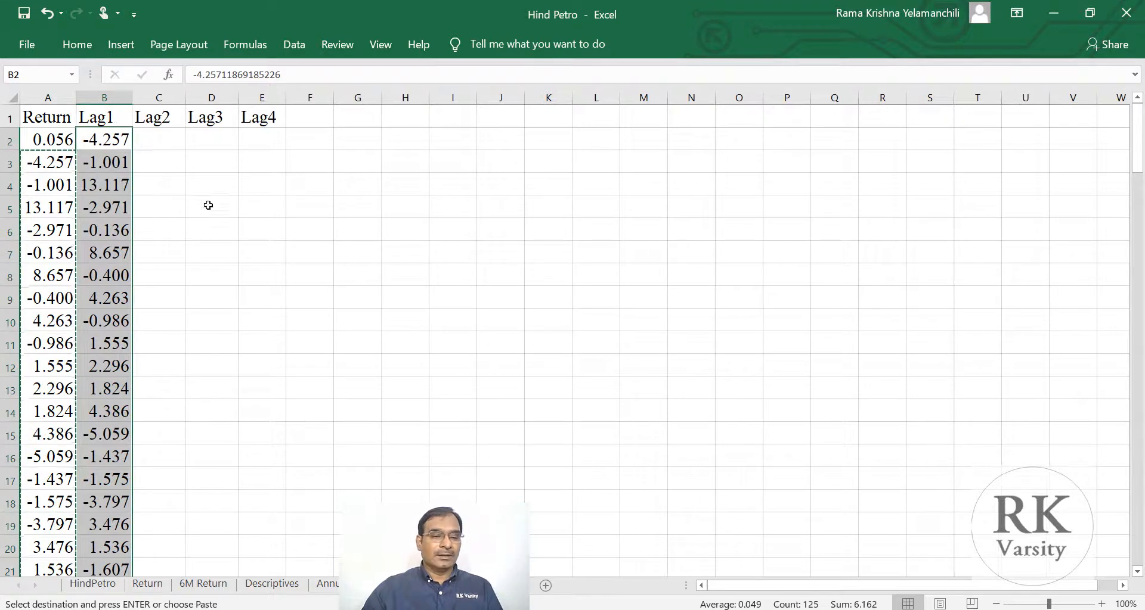
left_click(216, 207)
left_click(50, 164)
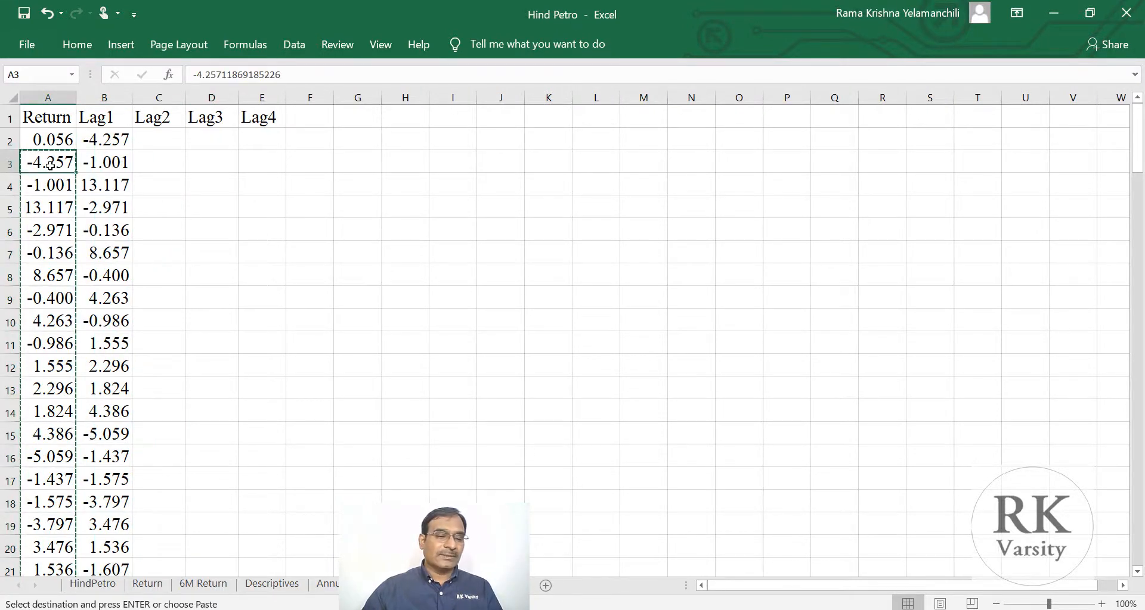
left_click(102, 140)
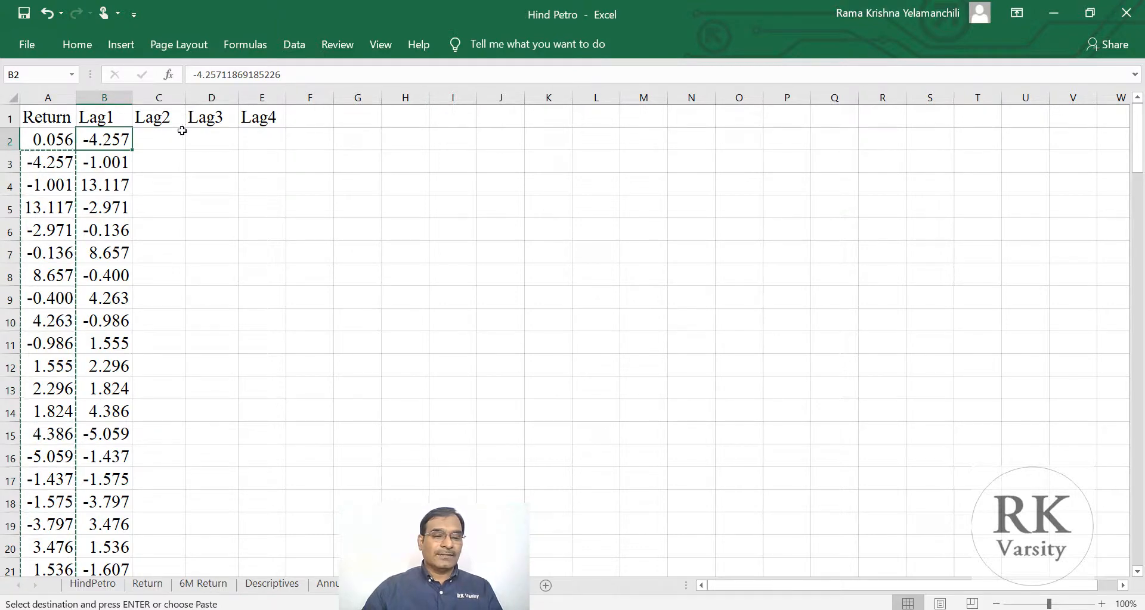
- Copy the returns from A4:A127 into the Lag2 column starting at C2 and fit the column width to the values
left_click(56, 186)
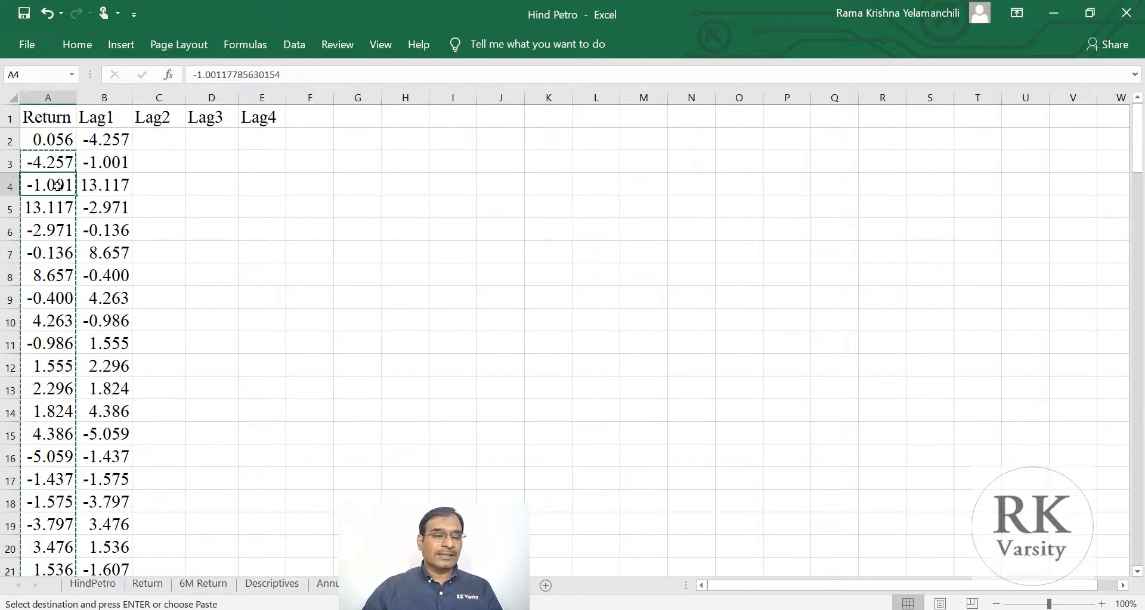
key("ctrl+shift+Down")
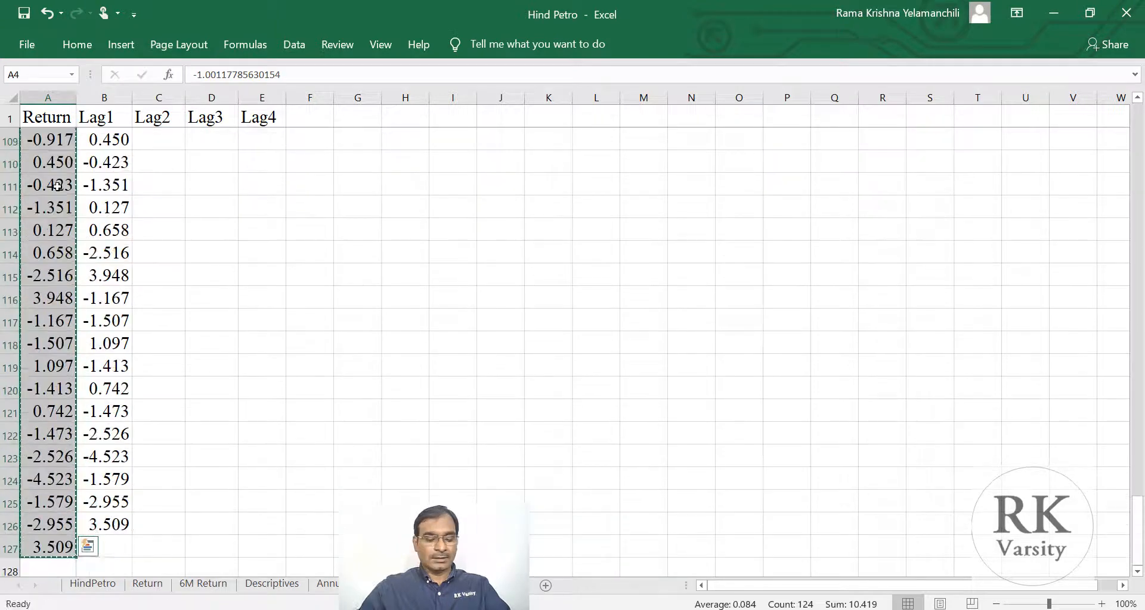
left_click_drag(1136, 516, 1136, 119)
left_click(160, 135)
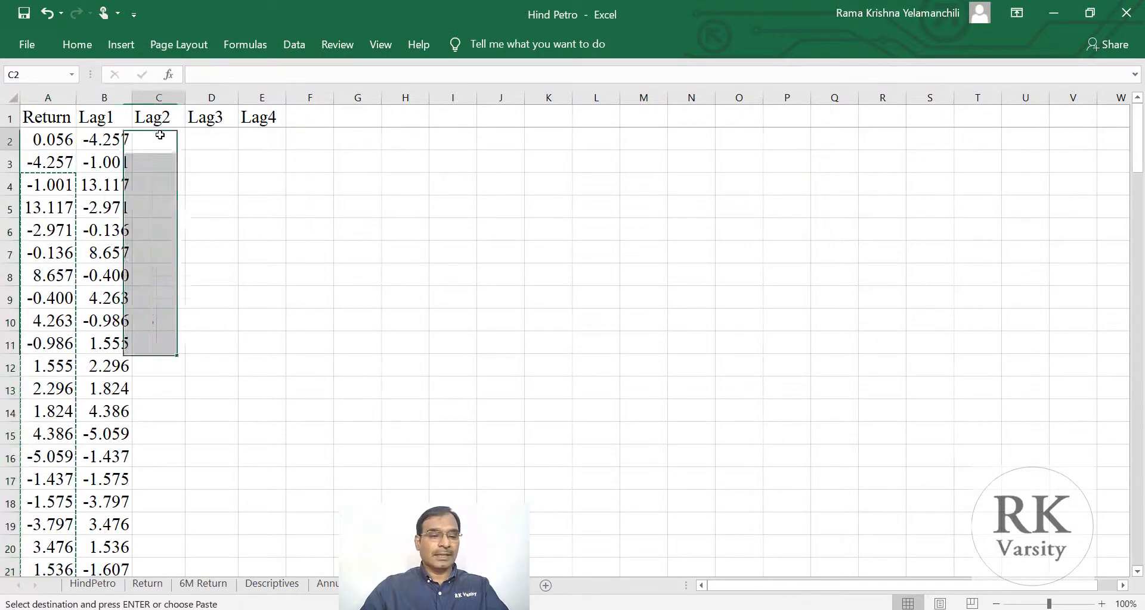
key("ctrl+v")
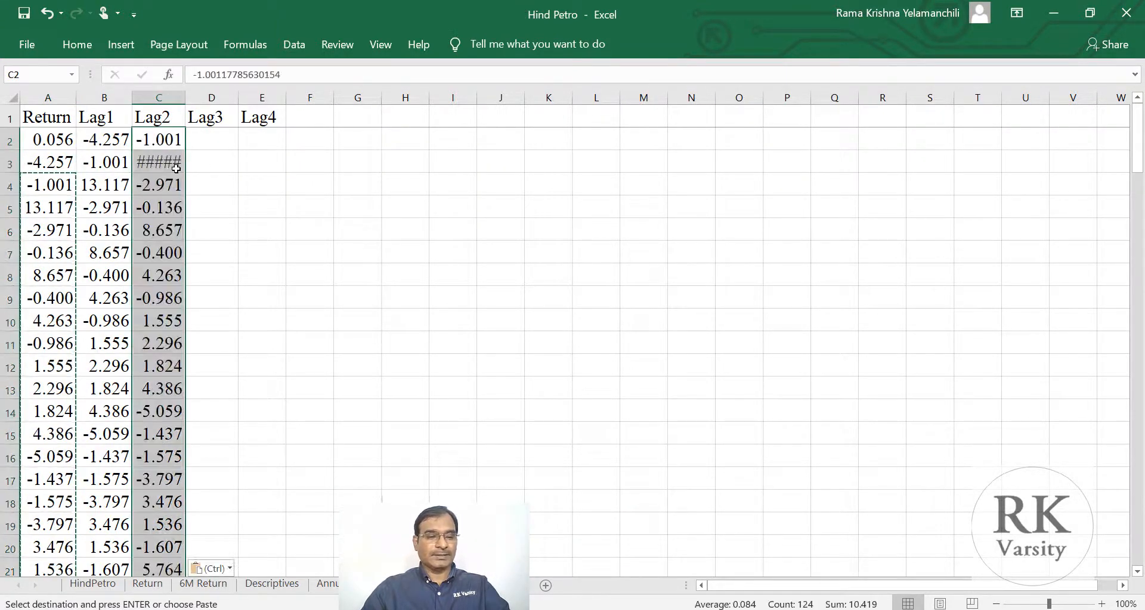
left_click(265, 230)
left_click(52, 139)
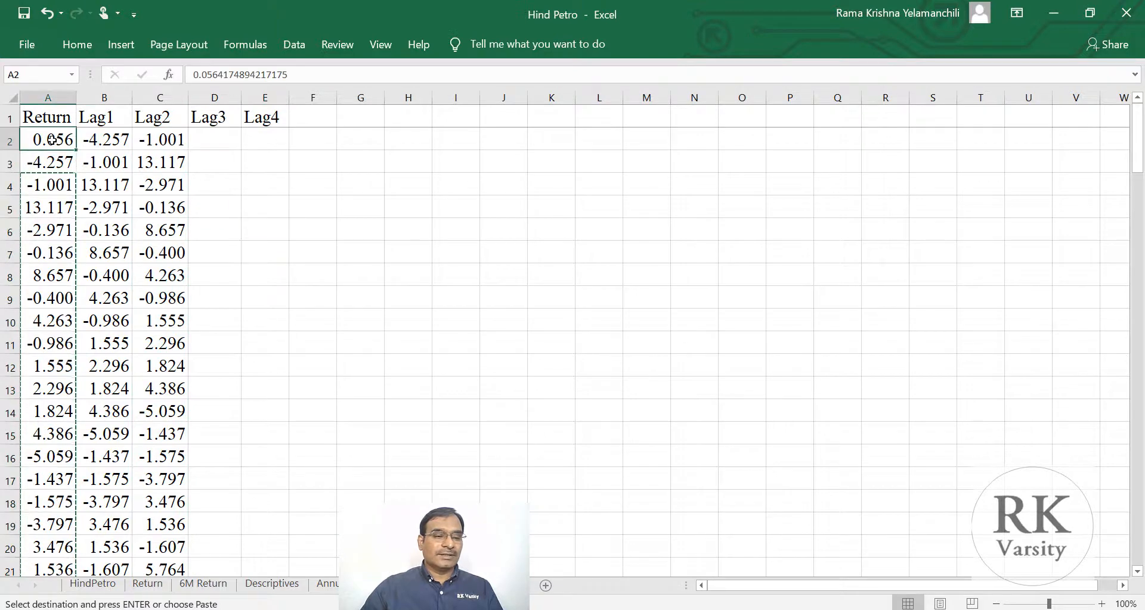
left_click(164, 140)
- Copy the returns from A5:A127 into the Lag3 column starting at D2 and fit the column width to the values
left_click(62, 208)
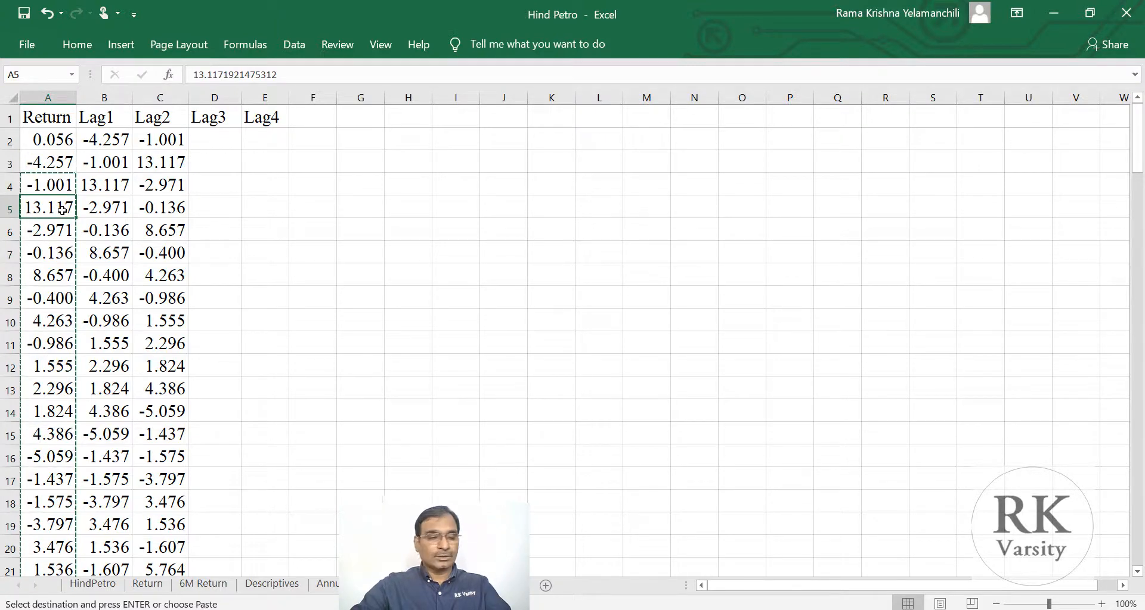
key("ctrl+shift+Down")
key("ctrl+c")
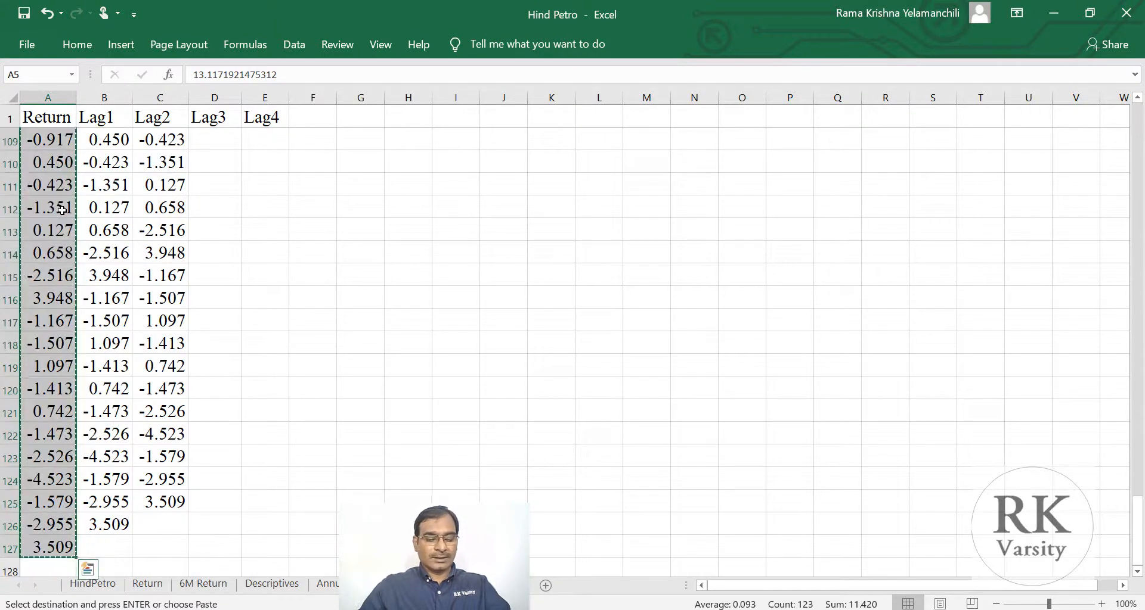
key("ctrl+BackSpace")
left_click(210, 138)
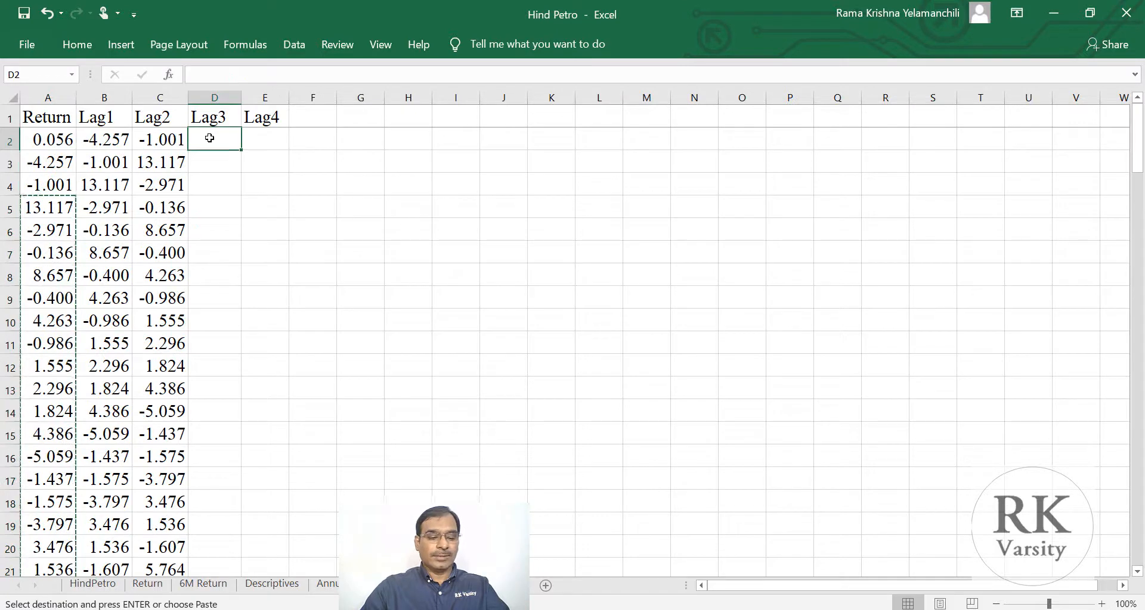
key("ctrl+v")
left_click(316, 182)
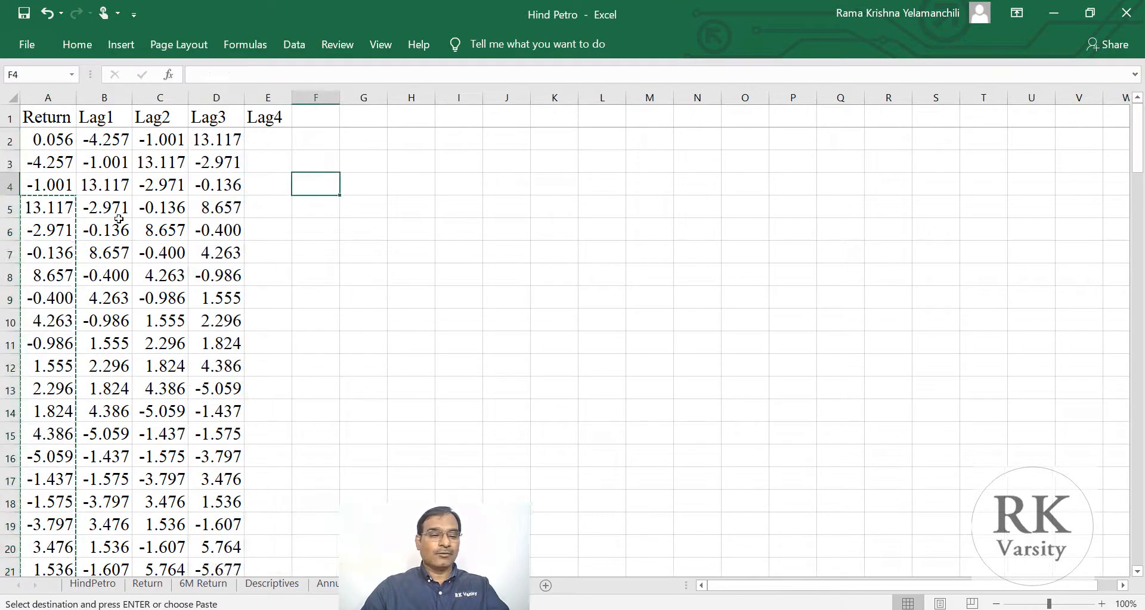
- Copy the returns from A6:A127 into the Lag4 column starting at E2 and fit the column width to the values
left_click(52, 235)
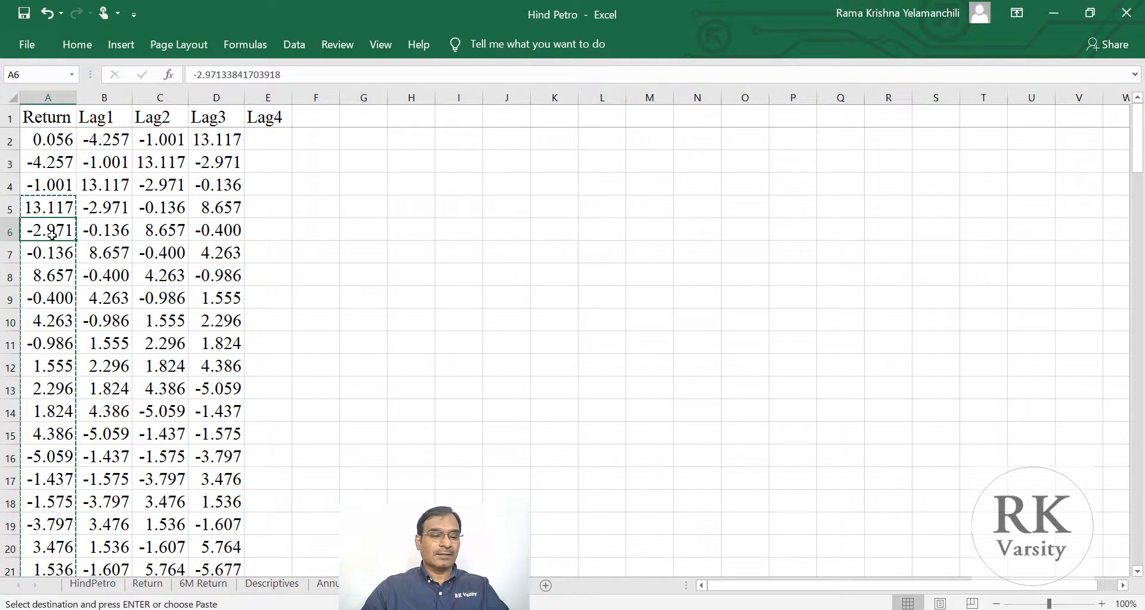
key("ctrl+shift+Down")
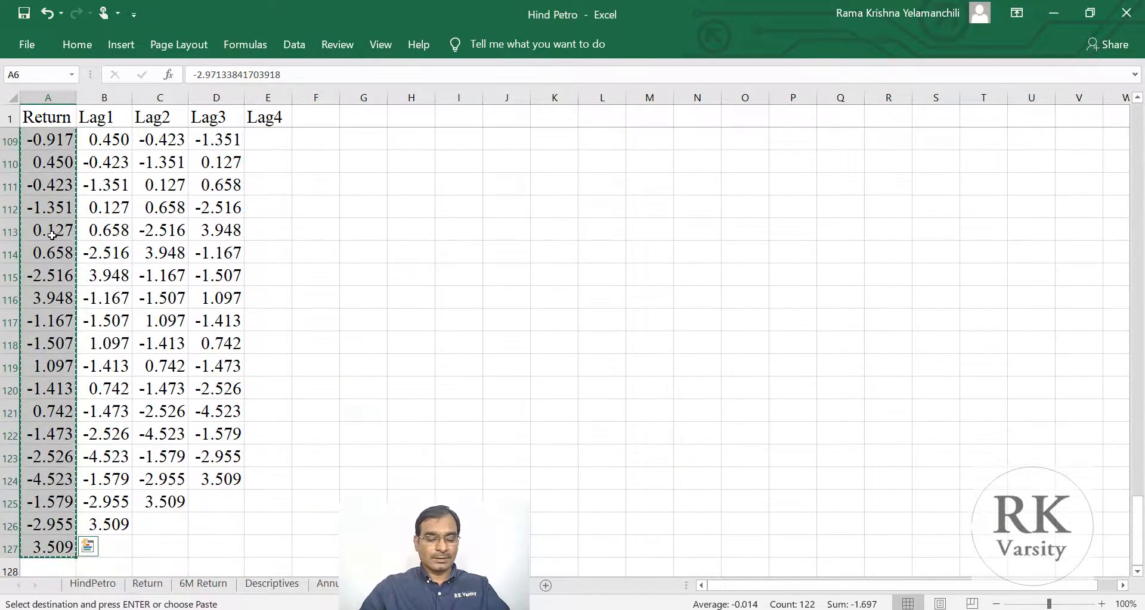
left_click_drag(1134, 519, 1110, 113)
left_click(378, 234)
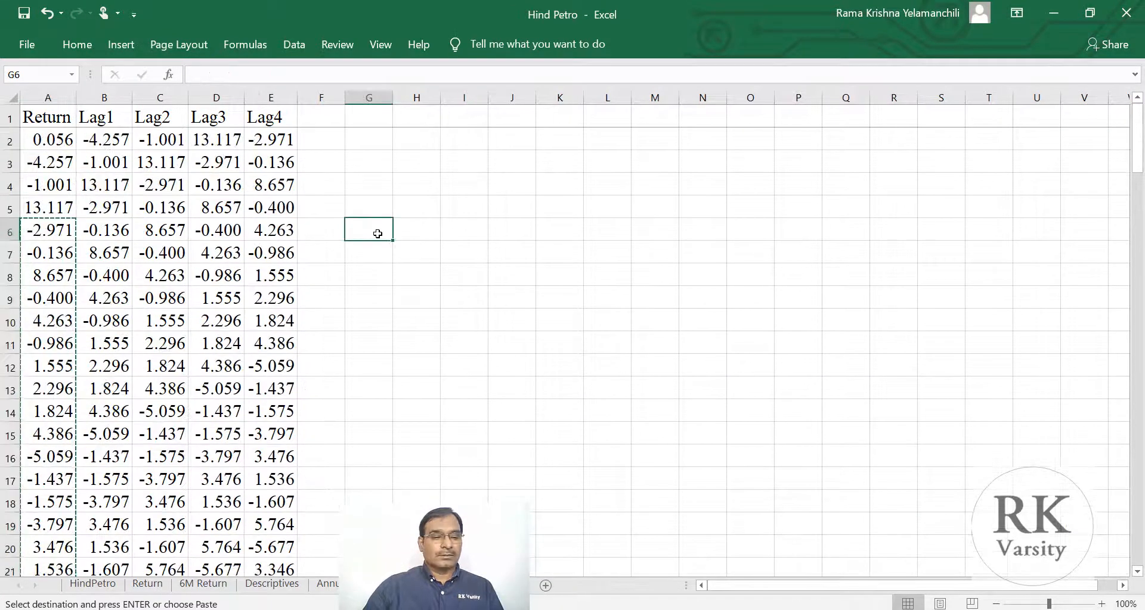
- Review the first data row across the Return, Lag1, Lag2, Lag3 and Lag4 columns
left_click(36, 139)
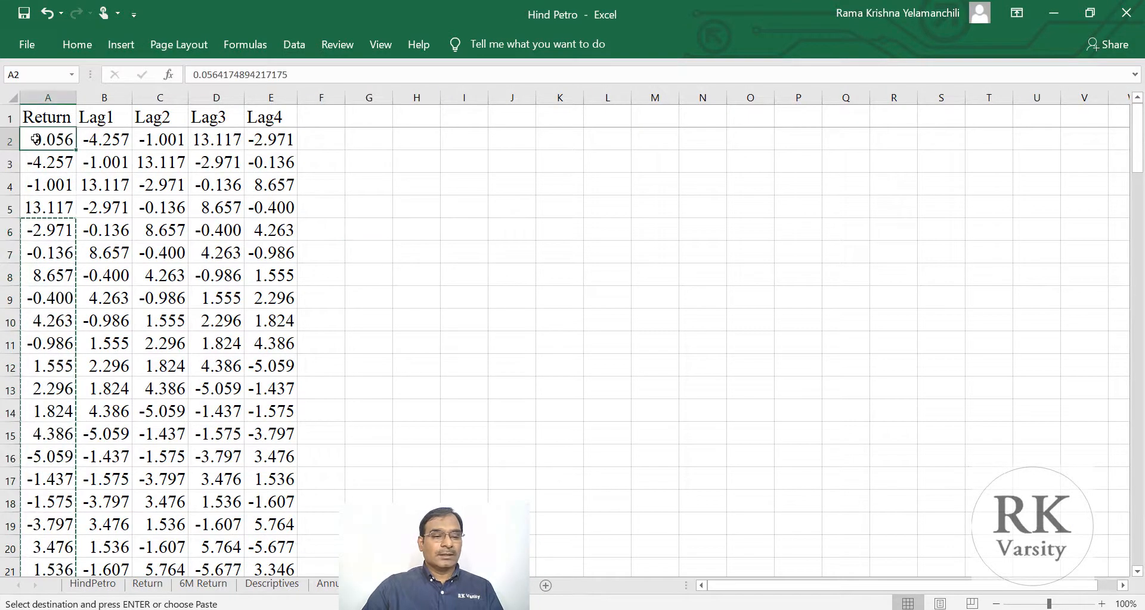
left_click(88, 141)
left_click(155, 141)
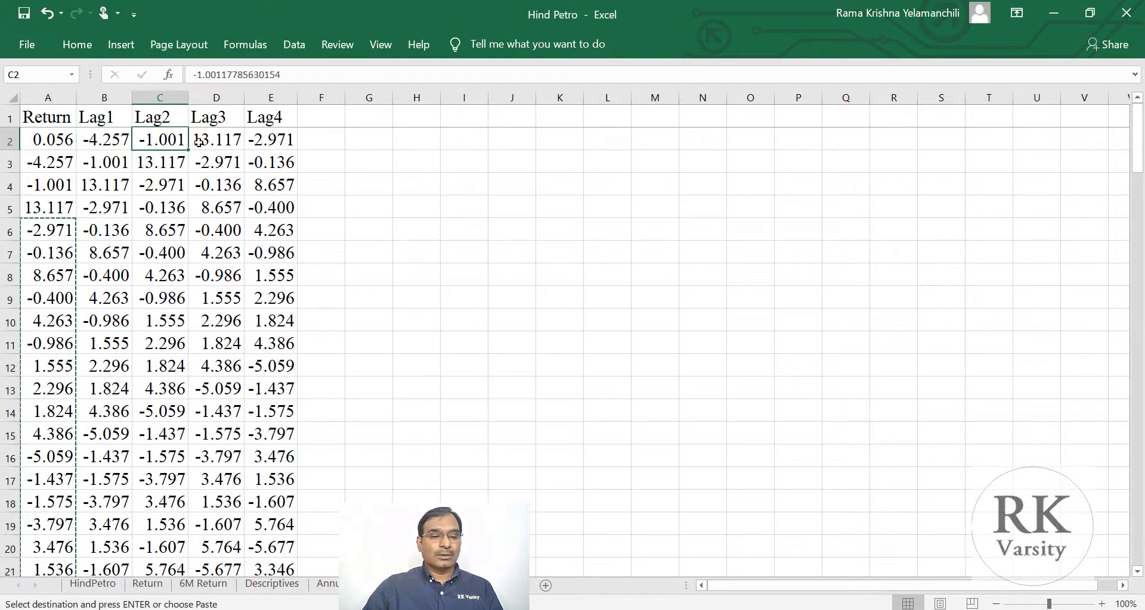
left_click(200, 142)
left_click(249, 143)
left_click(322, 162)
left_click(361, 203)
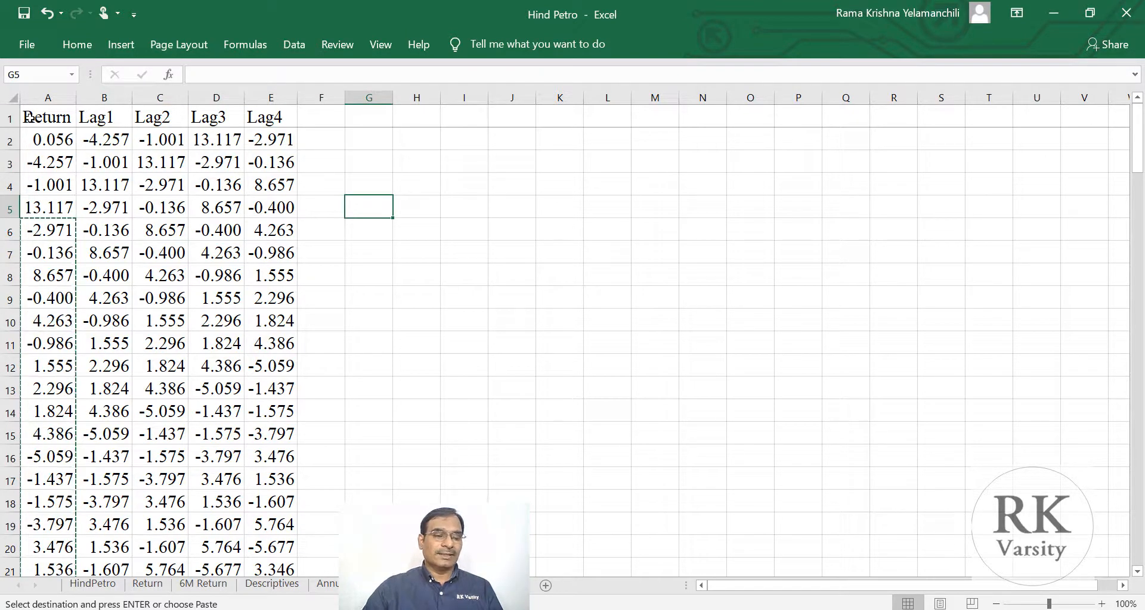
left_click(322, 229)
- Clear the incomplete rows at the end of the data, range A124:E127, across the Return and lag columns
left_click_drag(1137, 156, 1124, 576)
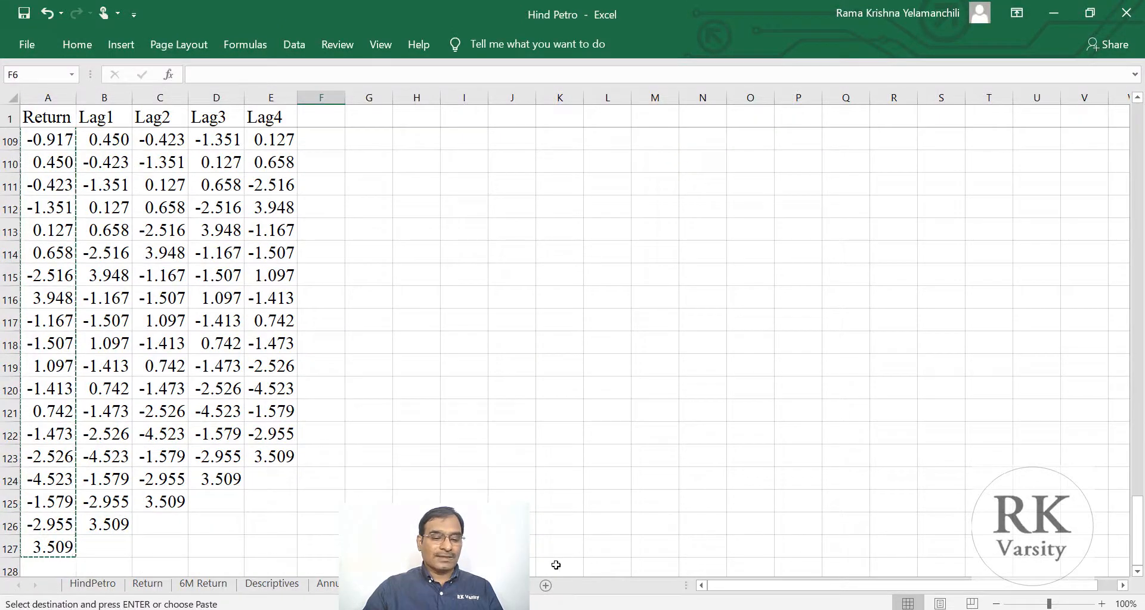
left_click(403, 447)
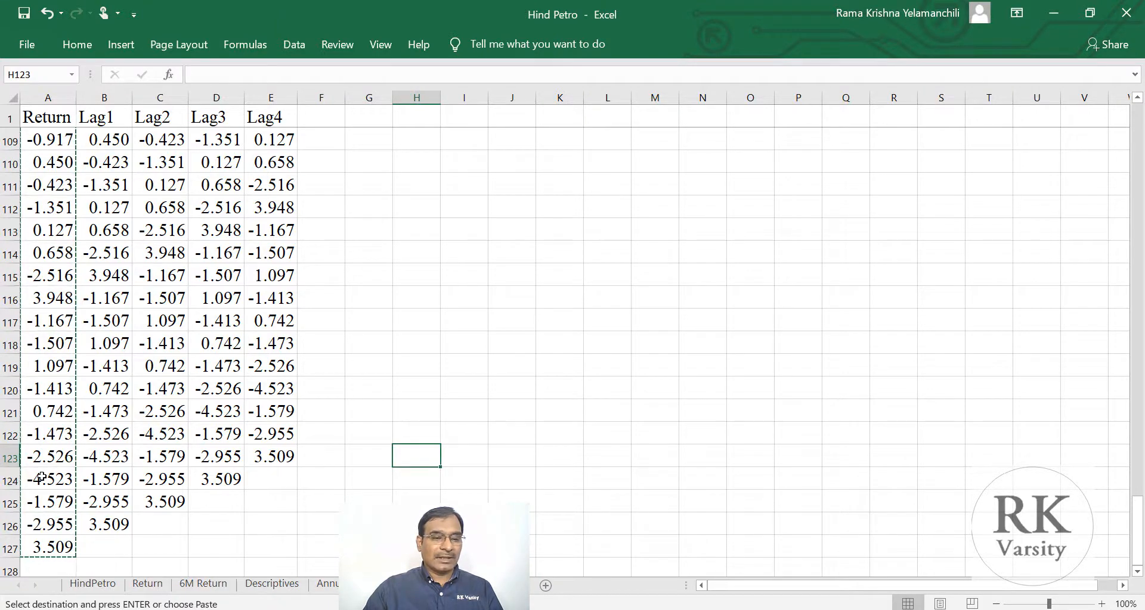
left_click(246, 522)
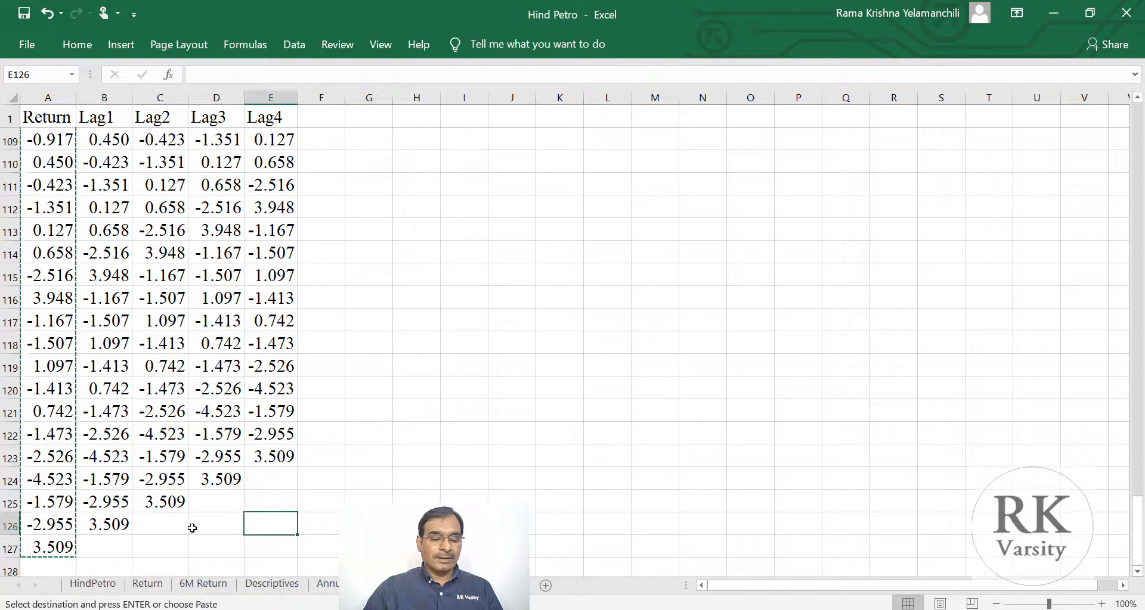
left_click_drag(37, 478, 296, 476)
key("Delete")
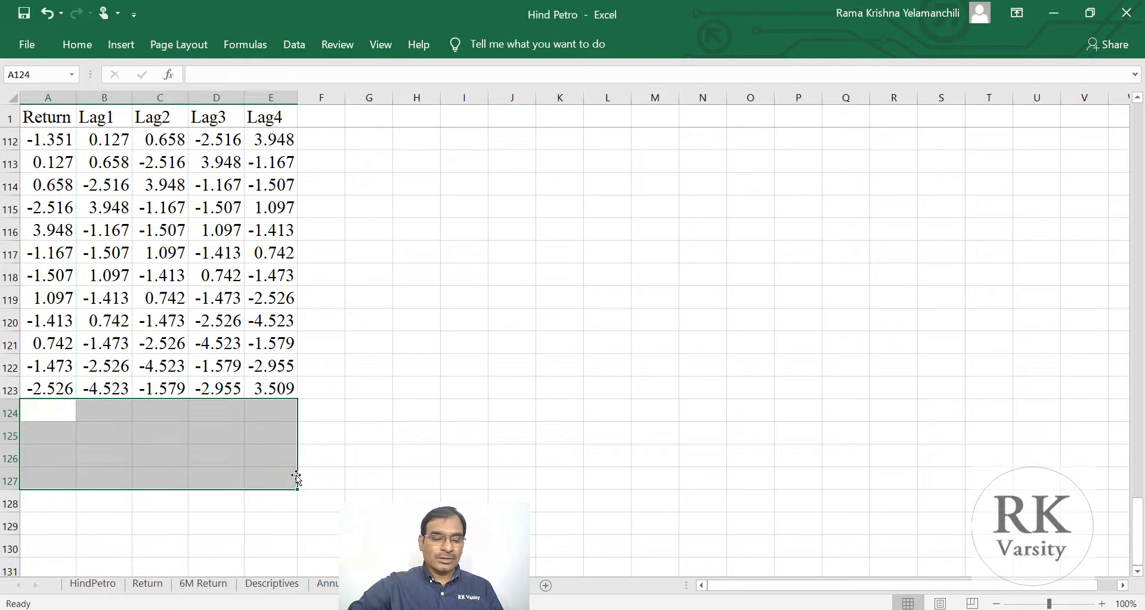
left_click(311, 466)
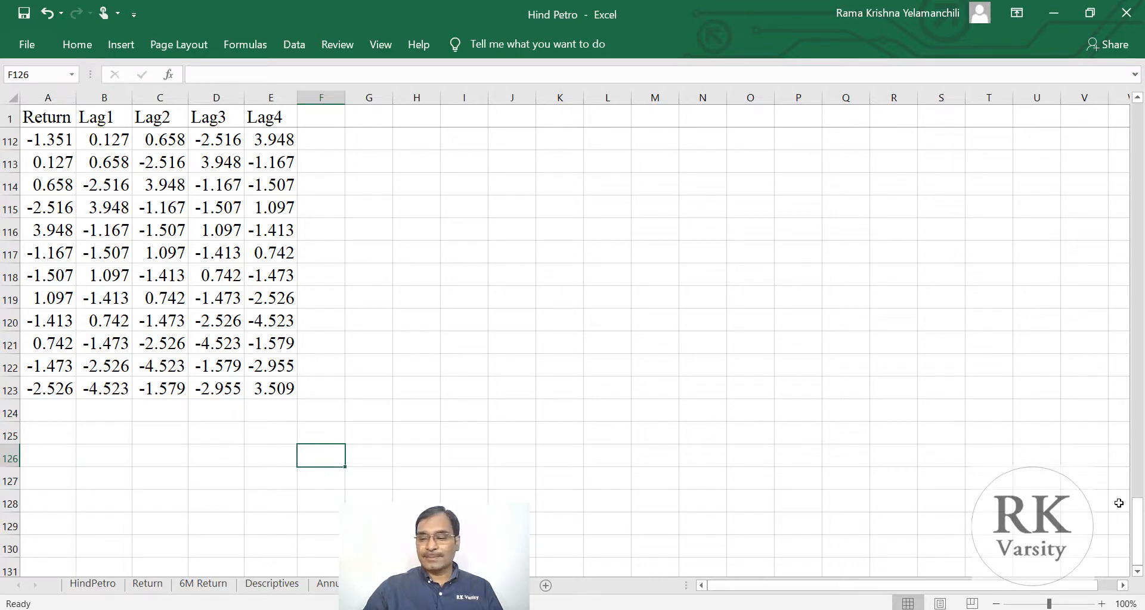
- Compare the first Return value in A2 with its Lag1 and Lag2 values in B2 and C2
left_click_drag(1136, 531, 1097, 149)
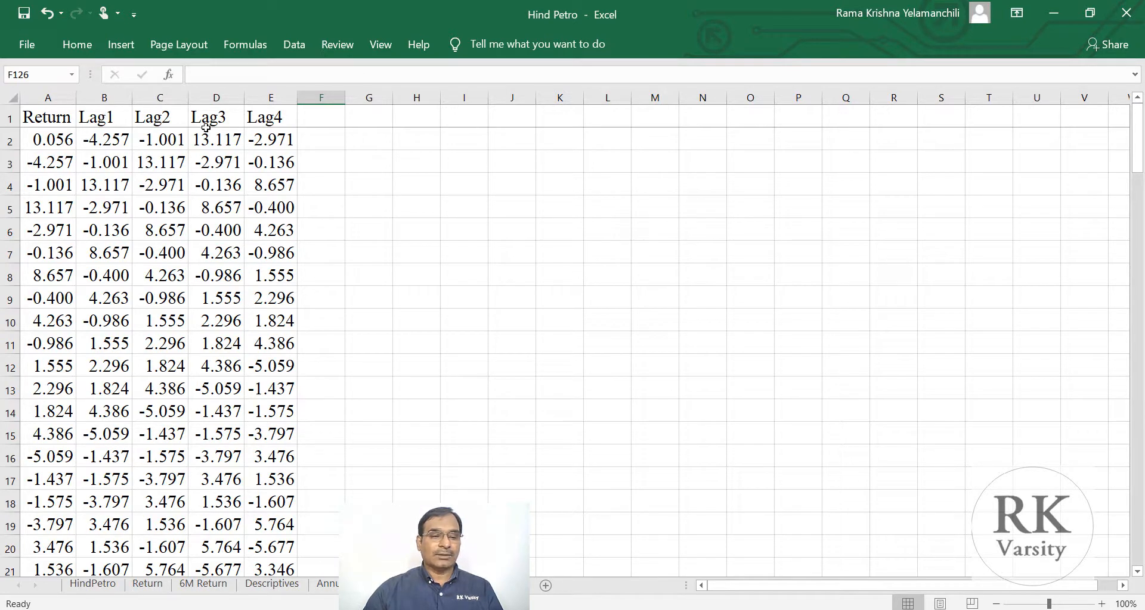
left_click(361, 194)
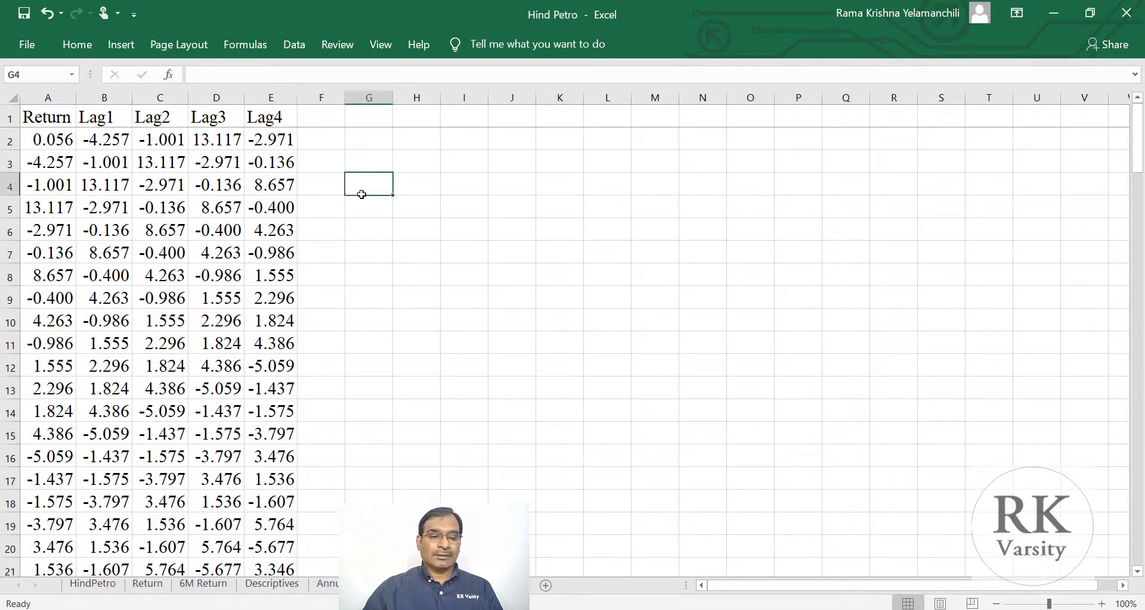
left_click(47, 136)
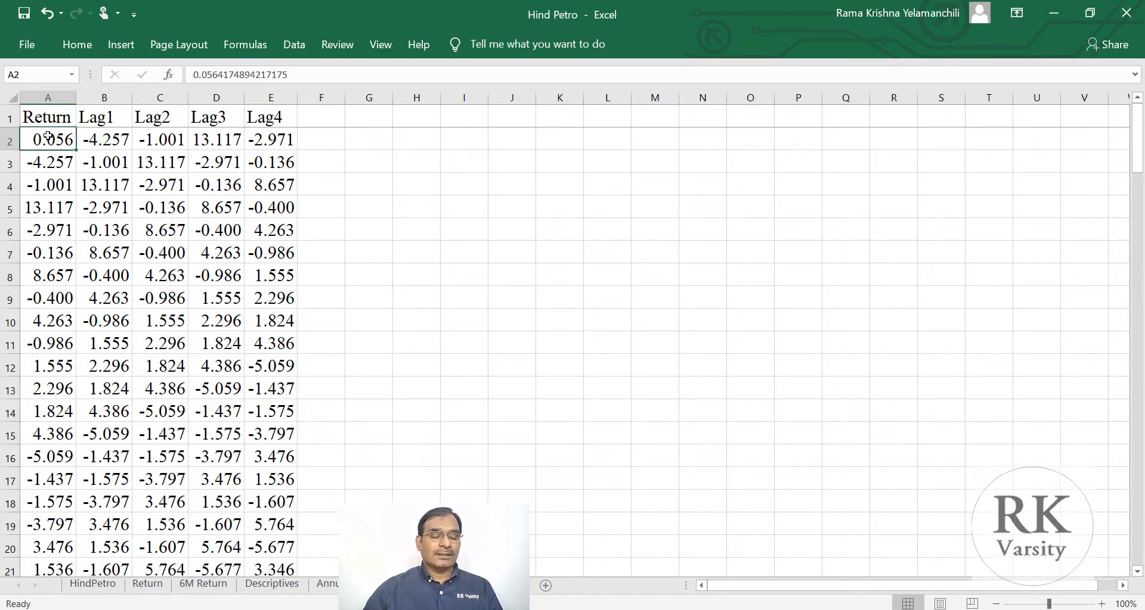
left_click(96, 142)
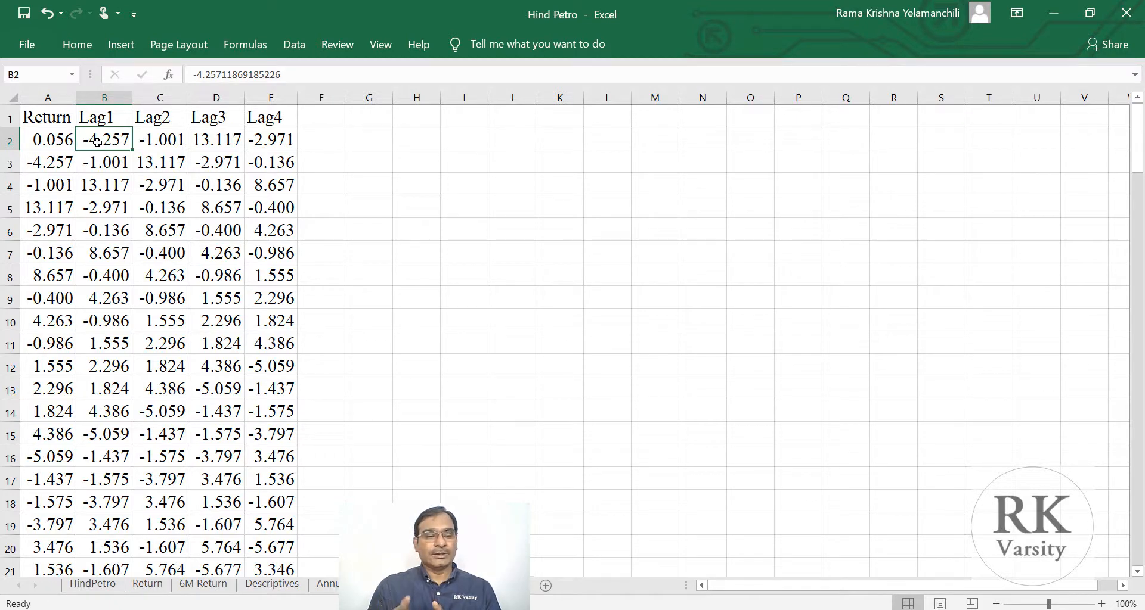
left_click(169, 138)
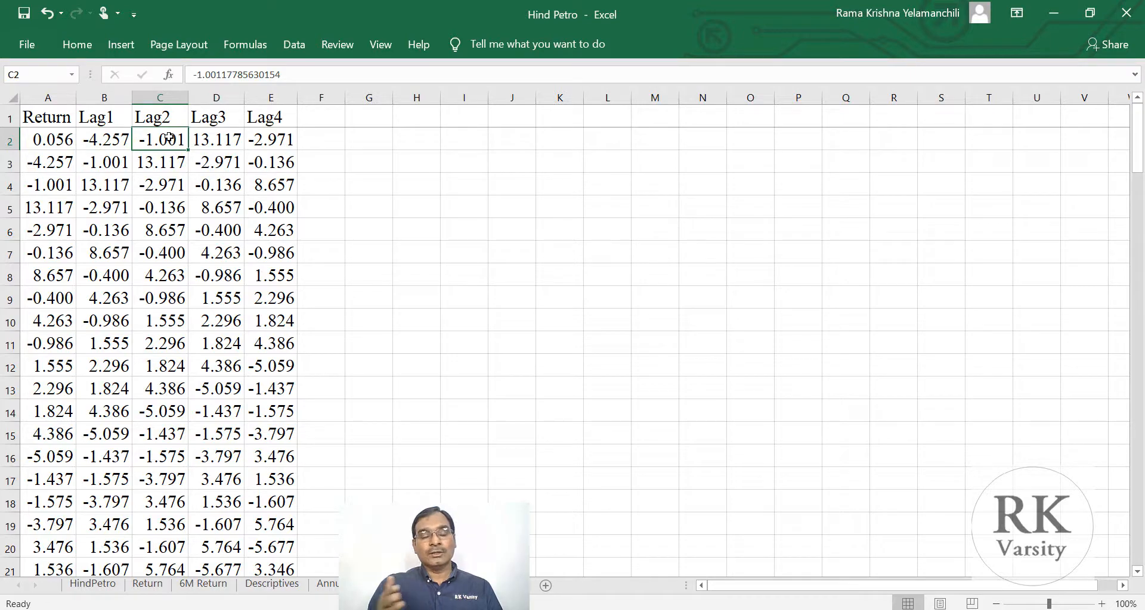
left_click(464, 186)
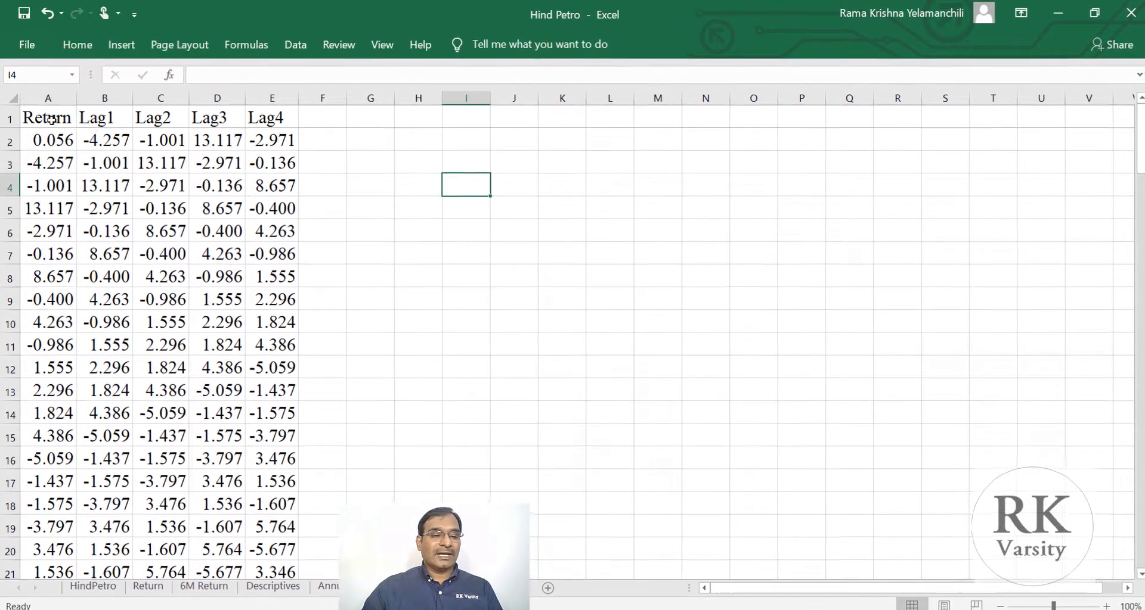
- Start a Correlation analysis on the Return and Lag1 to Lag4 columns, using A1:E123 as the input range
left_click(419, 211)
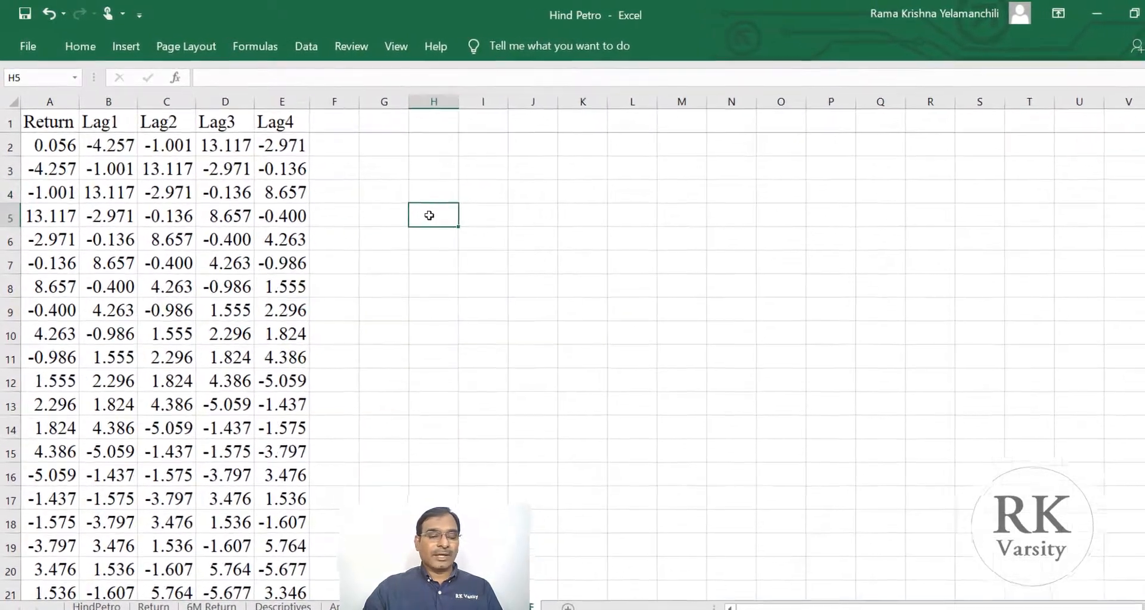
left_click(391, 226)
left_click(335, 55)
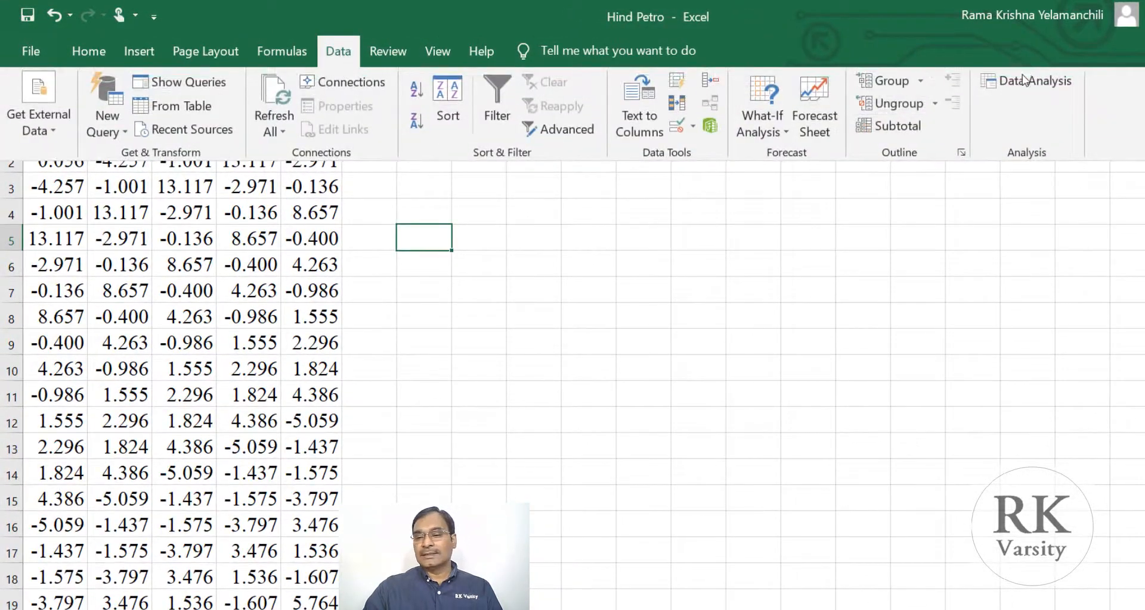
left_click(1022, 81)
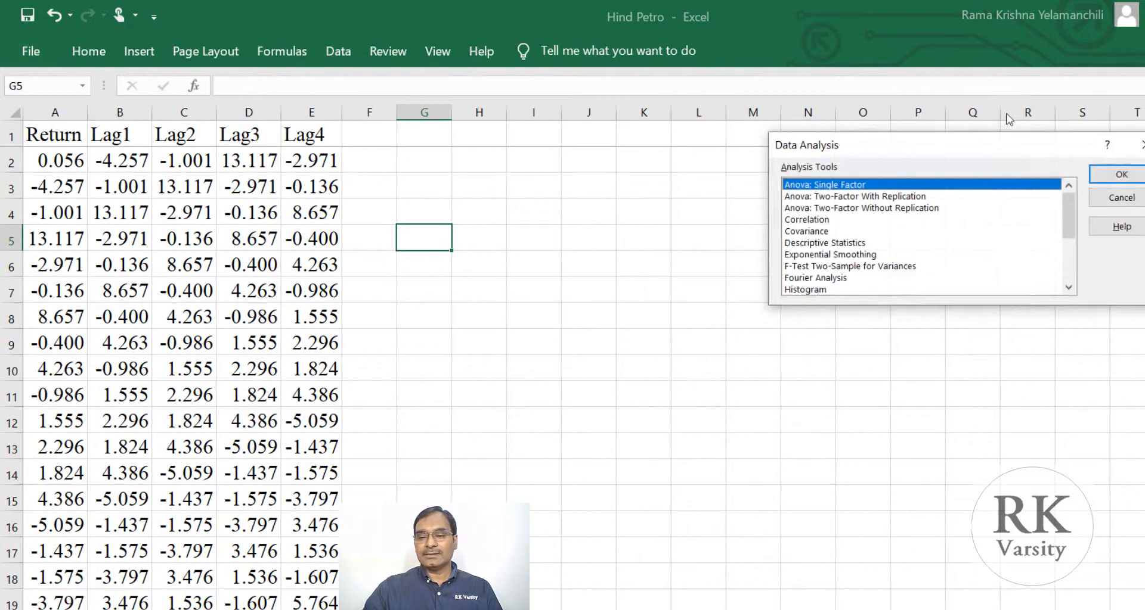
left_click(809, 220)
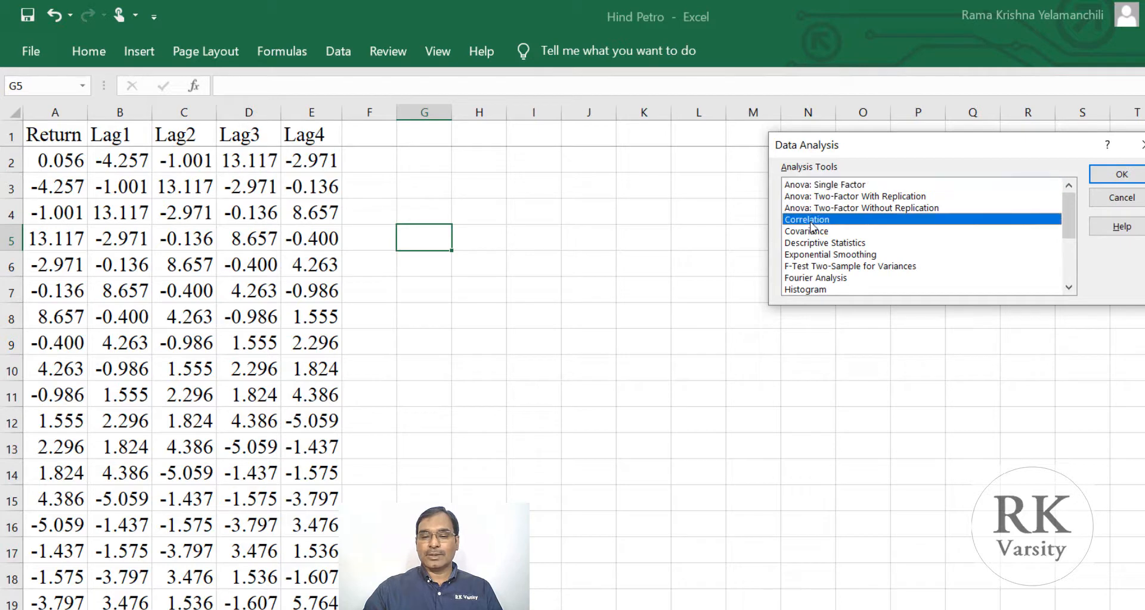
left_click(1110, 174)
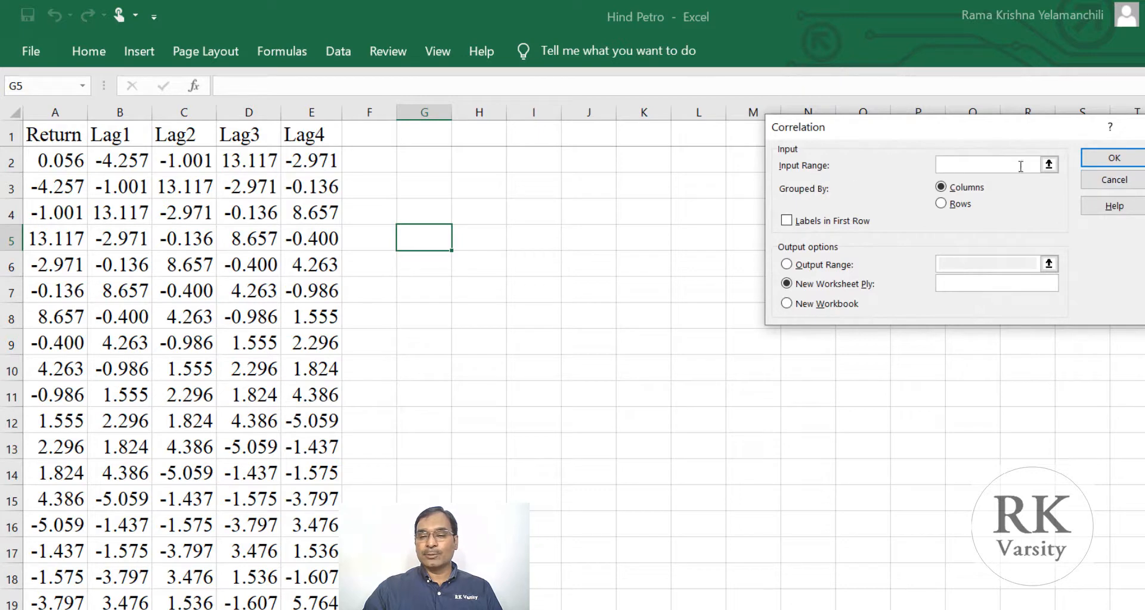
left_click(1047, 166)
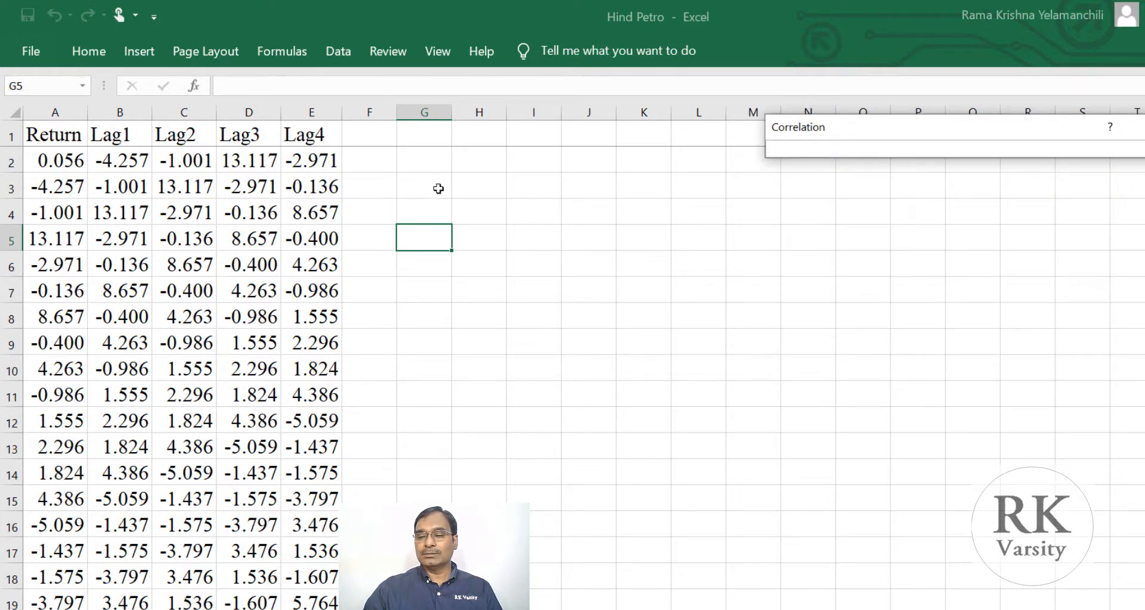
left_click(58, 135)
left_click_drag(165, 156, 312, 598)
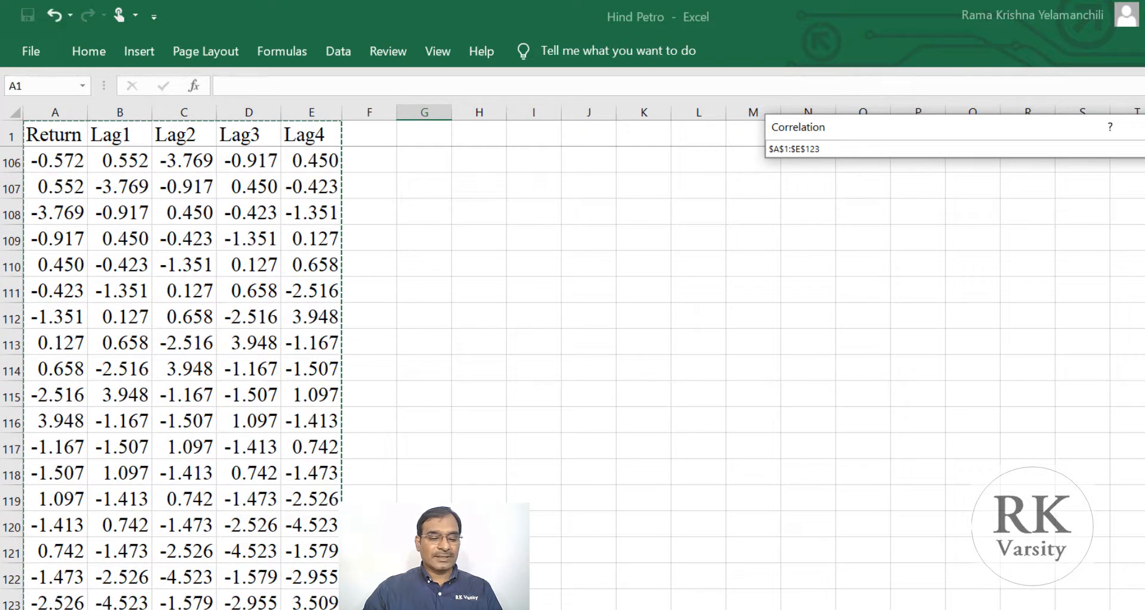
key("Return")
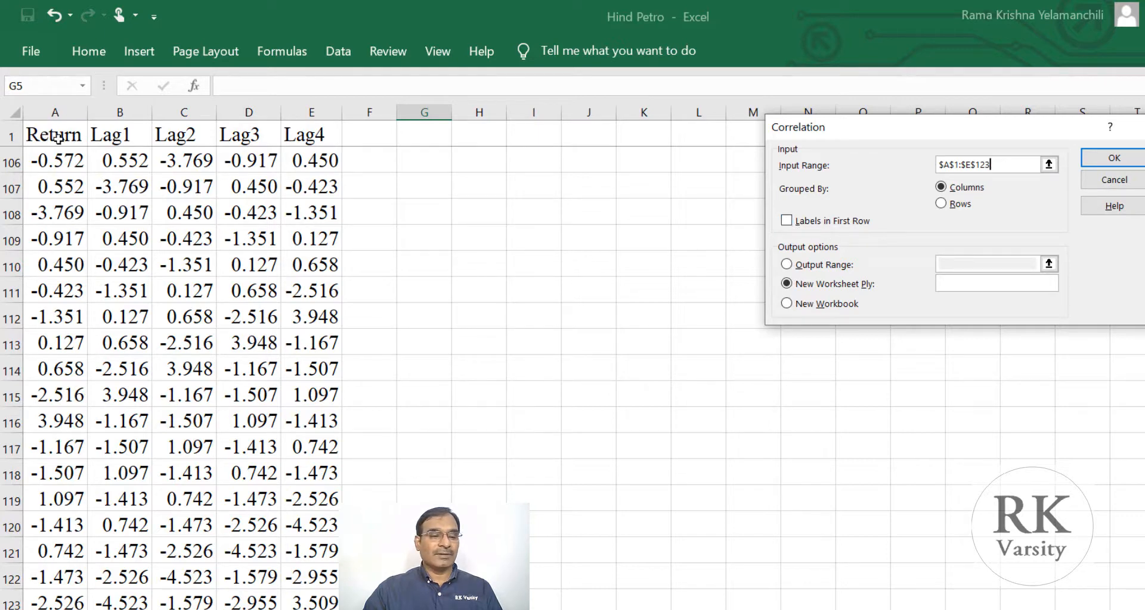
- Treat the first row as labels and output the correlation matrix on the same sheet starting at H2
left_click(786, 221)
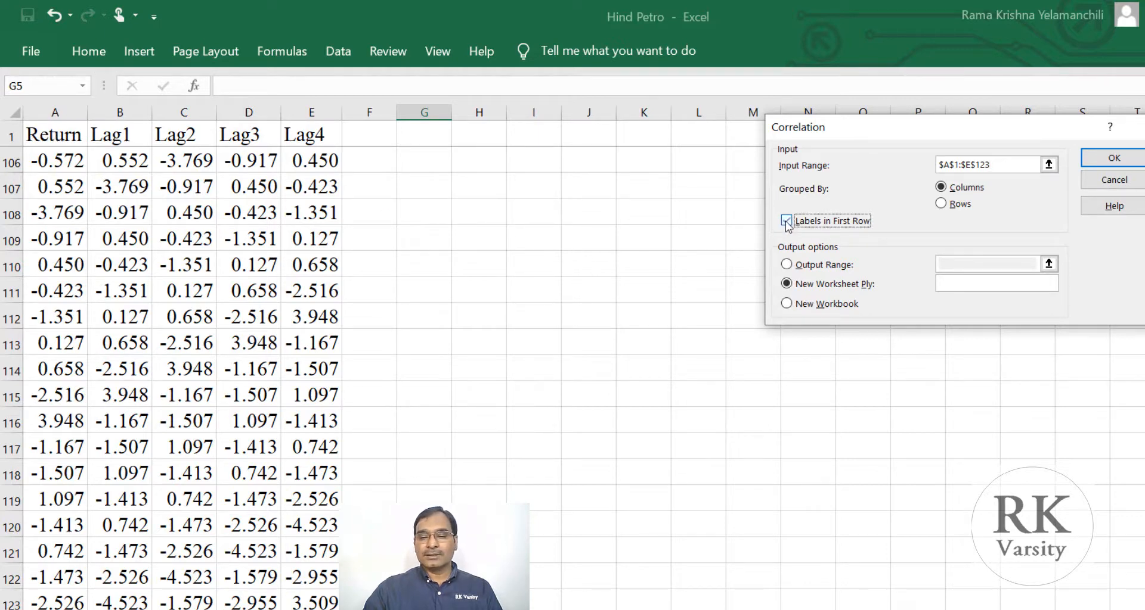
left_click(786, 265)
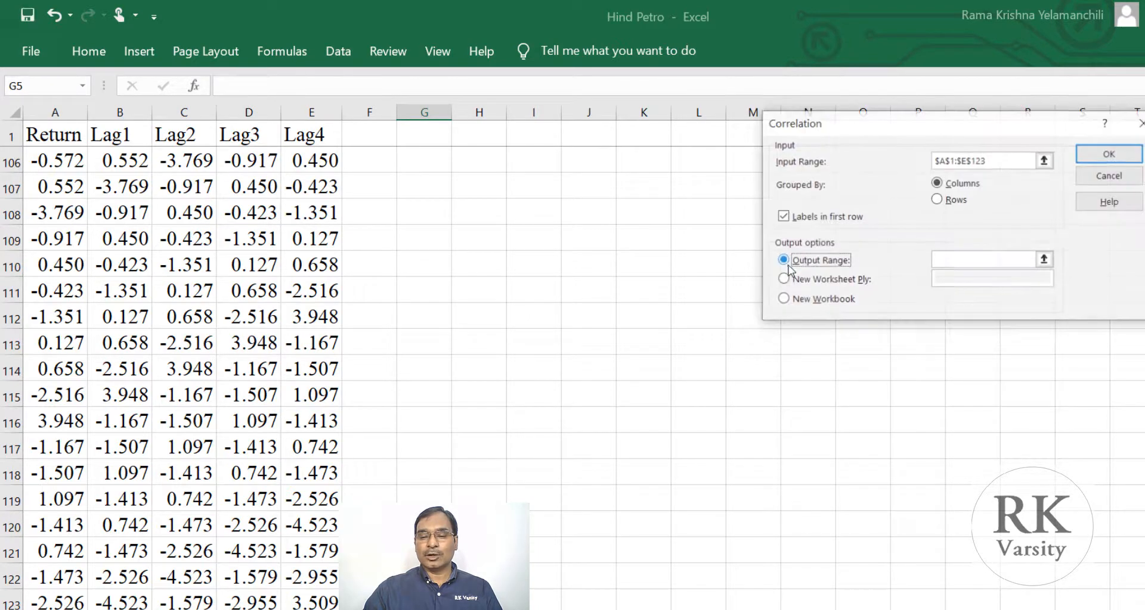
left_click(1044, 261)
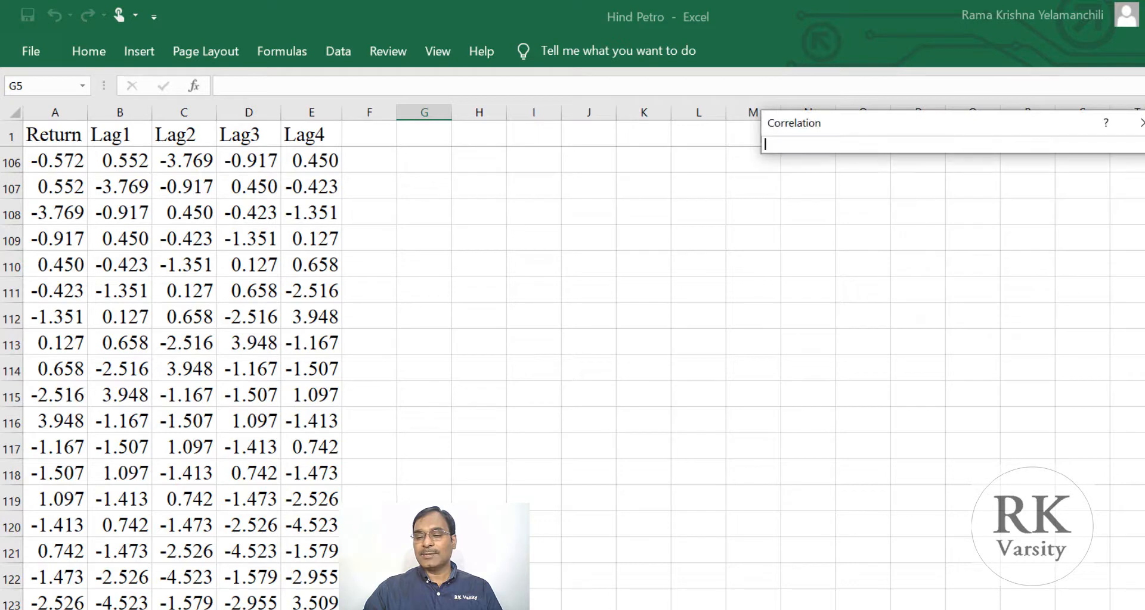
scroll(439, 127, "up", 20)
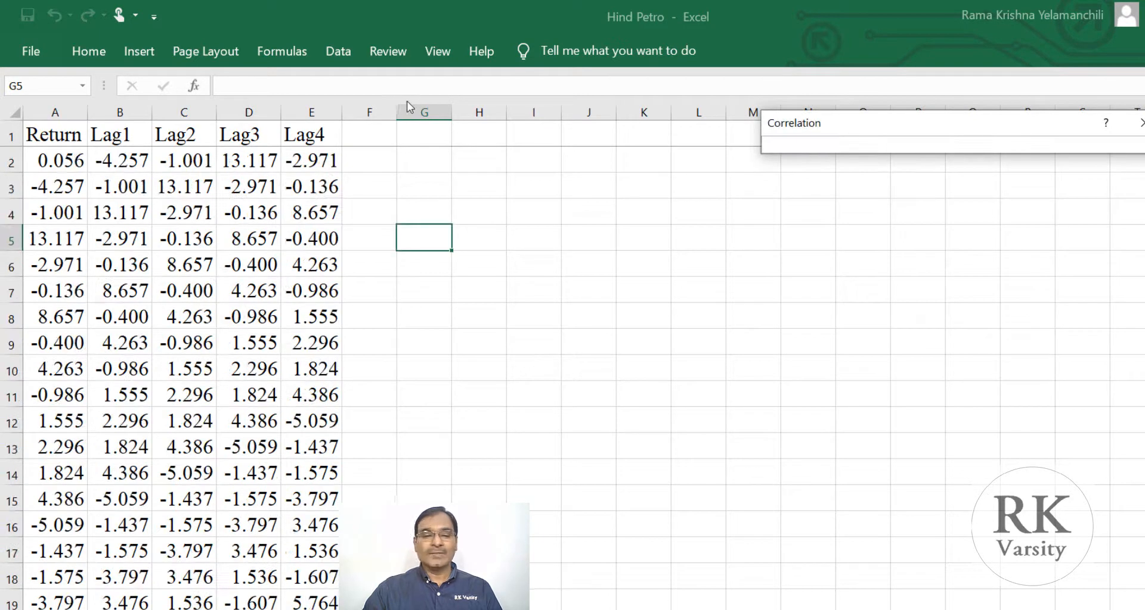
left_click(475, 161)
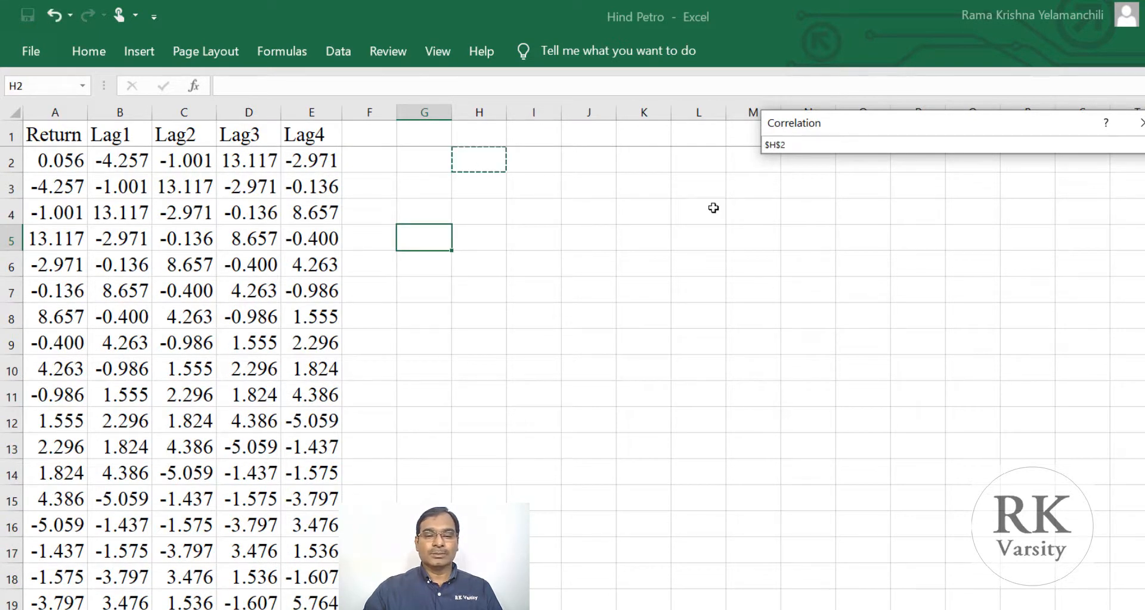
key("Return")
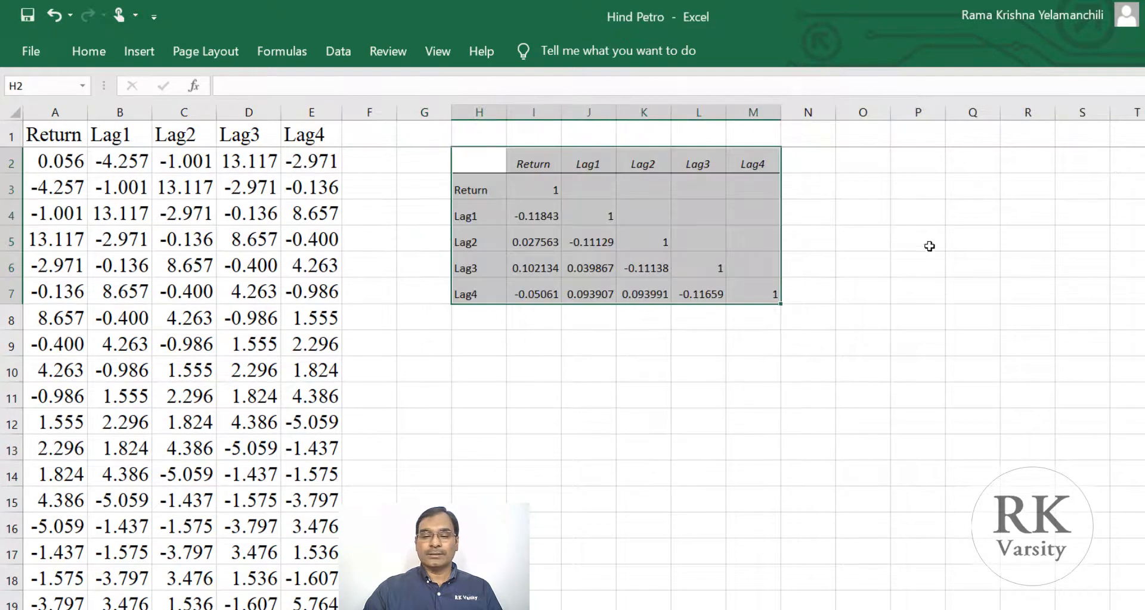
- Format the correlation table with larger text, wider columns and two-decimal coefficients, and make the Return column values in I3:I7 bold
left_click(679, 396)
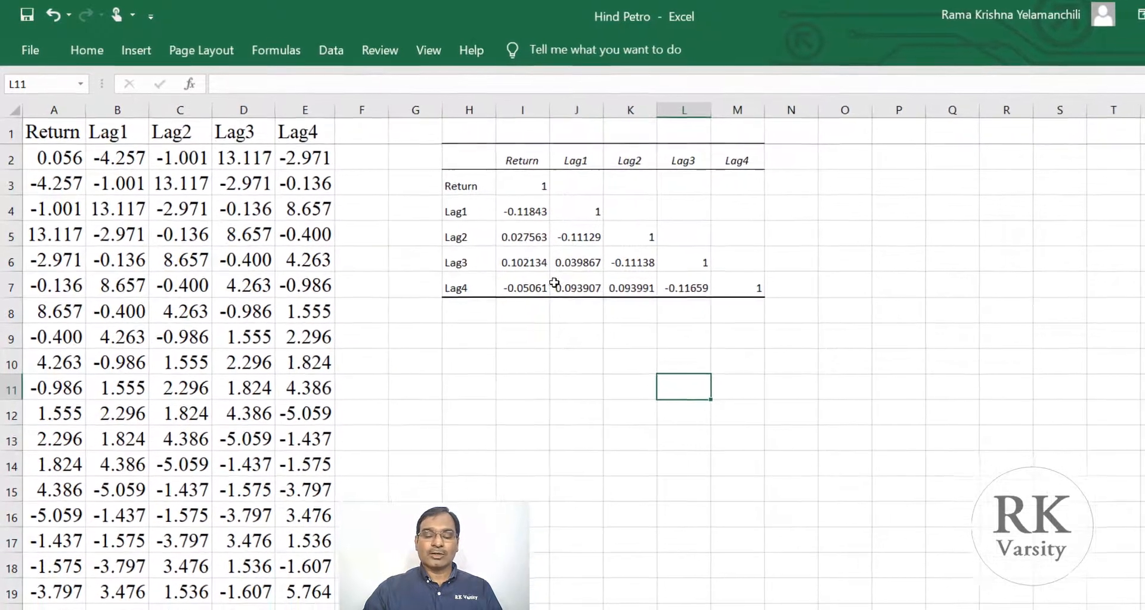
left_click_drag(477, 156, 724, 275)
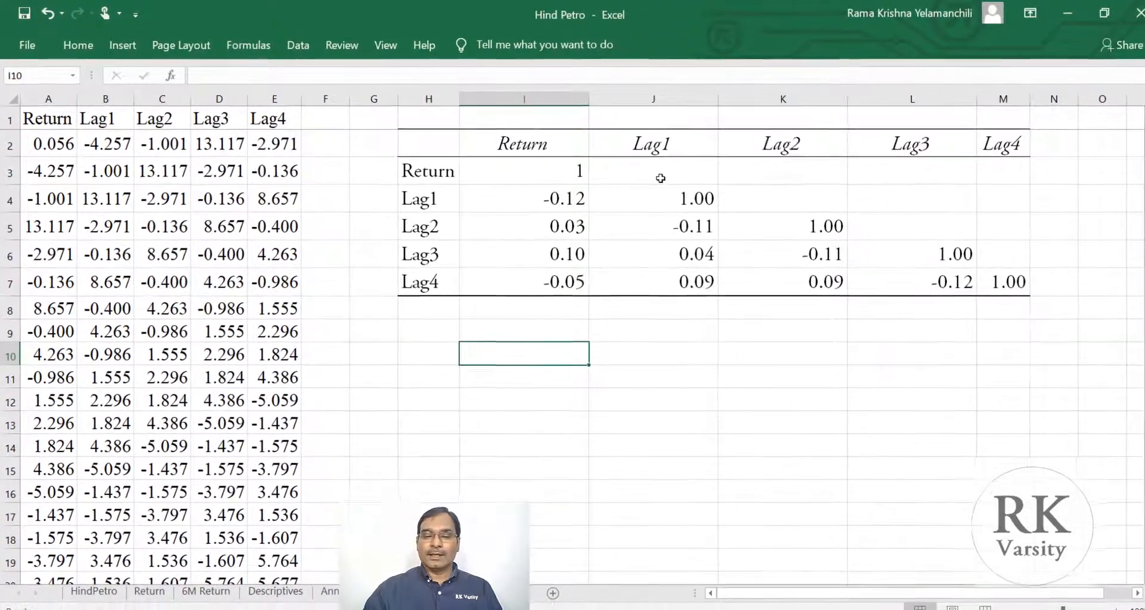
left_click_drag(660, 178, 1001, 291)
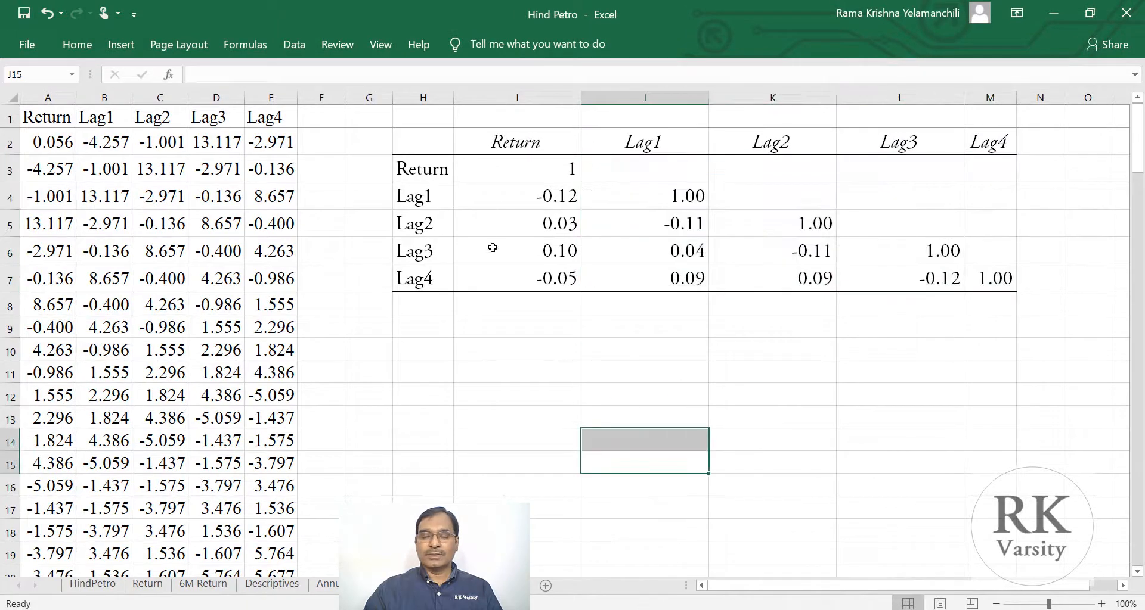
left_click_drag(494, 166, 501, 228)
left_click_drag(500, 227, 504, 276)
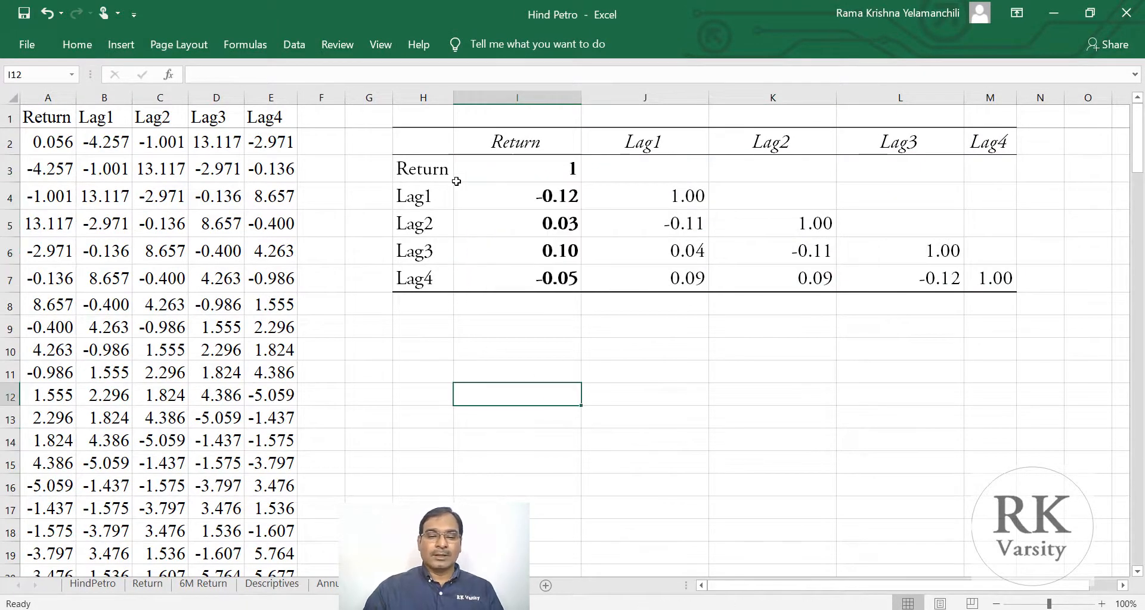
- Examine the correlation of Return with itself in I3 and with Lag1 in I4
left_click(414, 190)
left_click(509, 170)
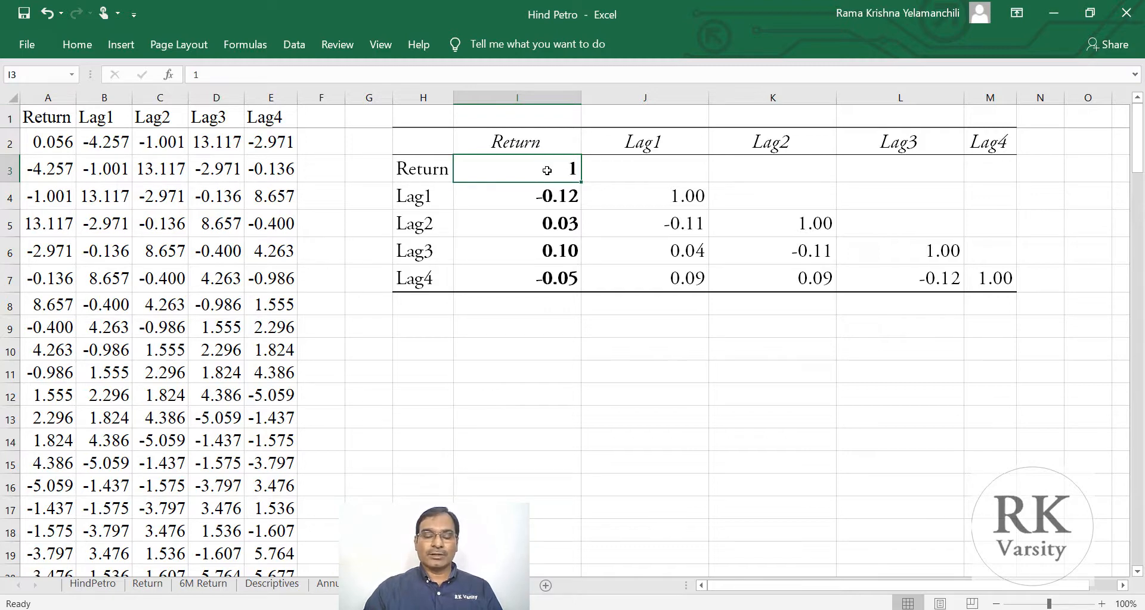
left_click(432, 196)
left_click(445, 174)
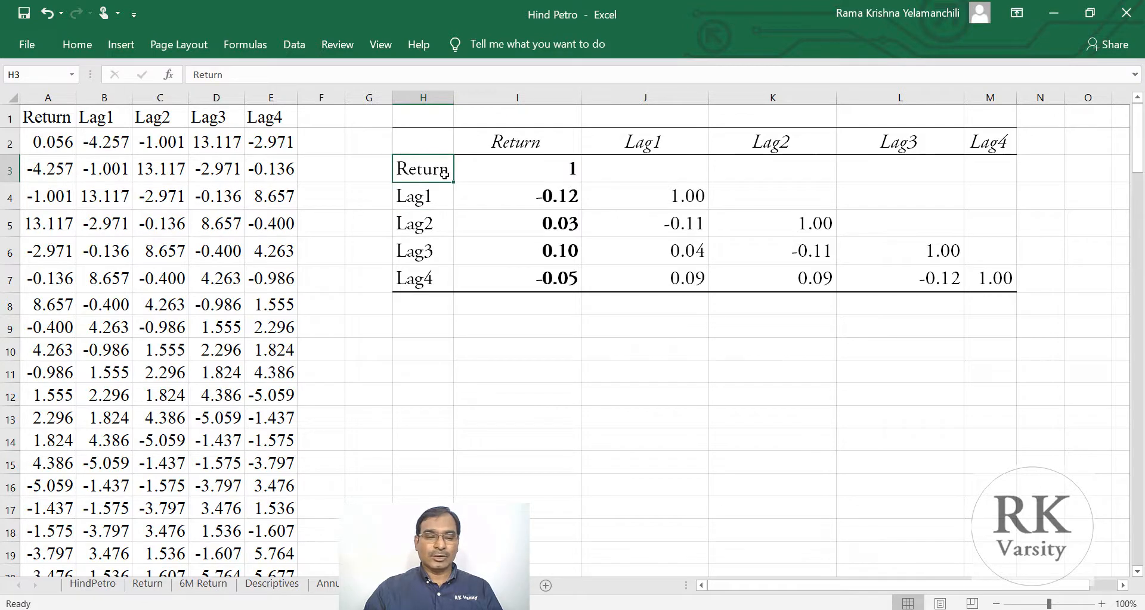
left_click(447, 197)
left_click(486, 197)
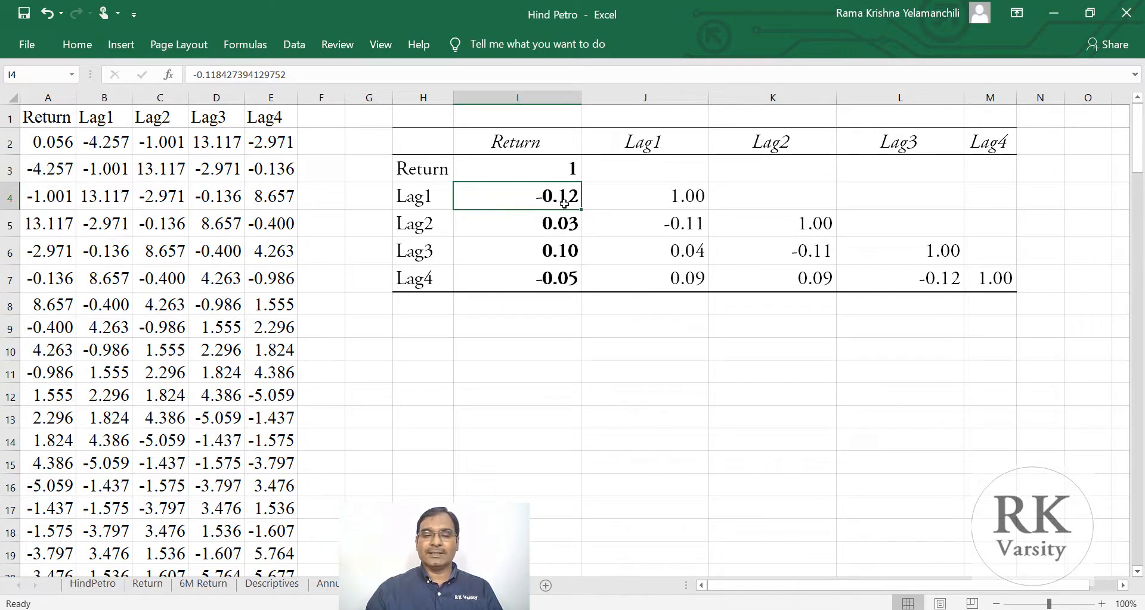
- Go through the correlations of Return with Lag2, Lag3 and Lag4 in I5:I7
key("Down")
key("Down")
key("Down")
key("Down")
key("Down")
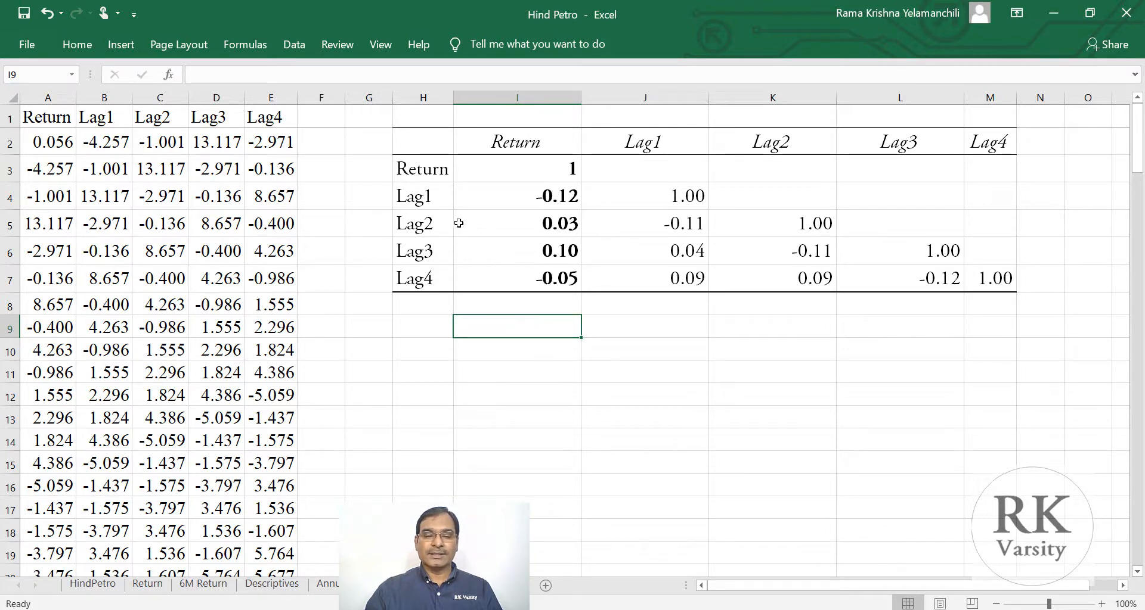
left_click(482, 228)
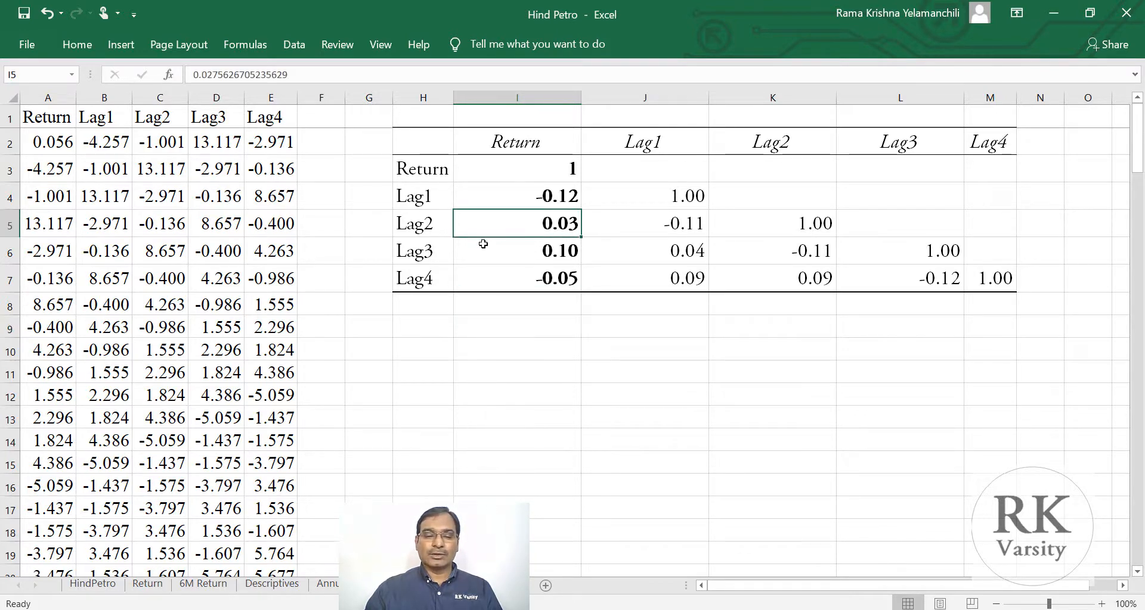
left_click(483, 244)
left_click(483, 271)
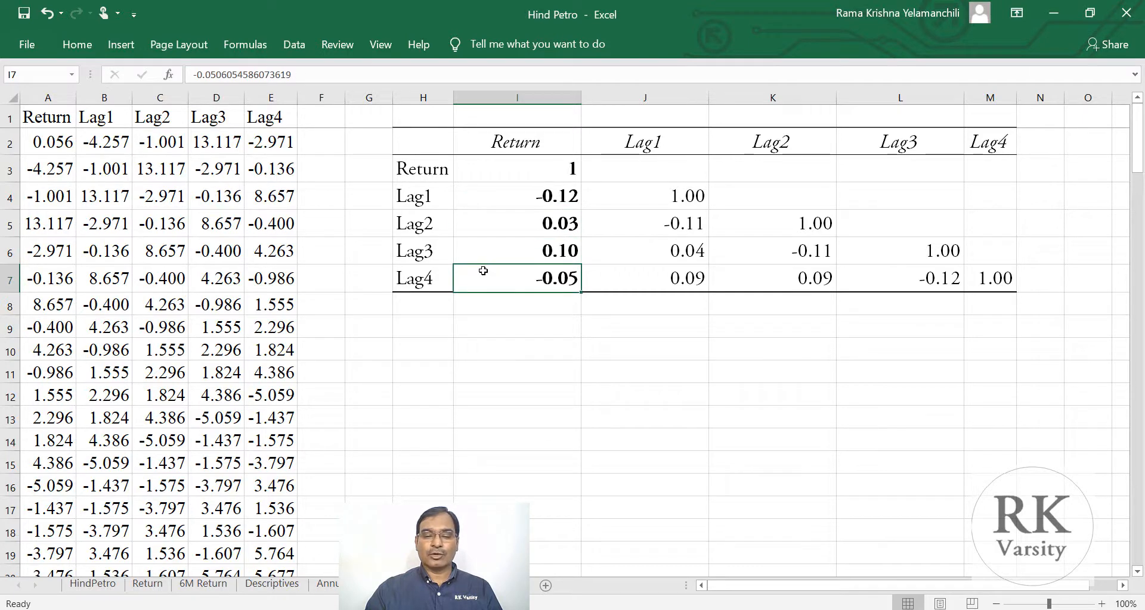
left_click(494, 324)
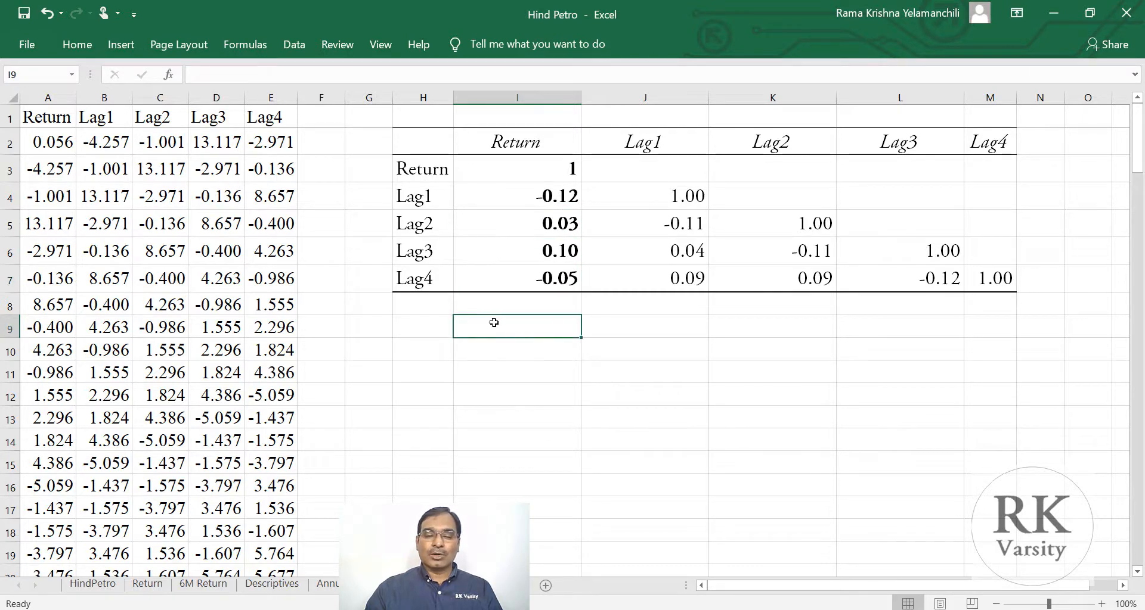